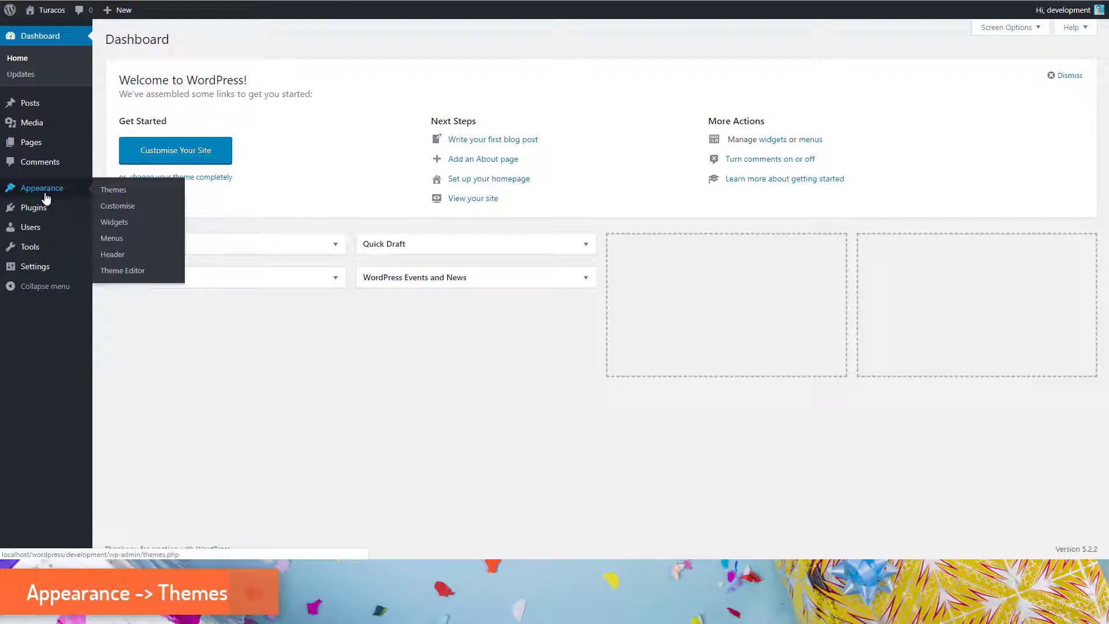
Step: Upload and install the theme from turacos.zip, then activate it on the site
left_click(102, 190)
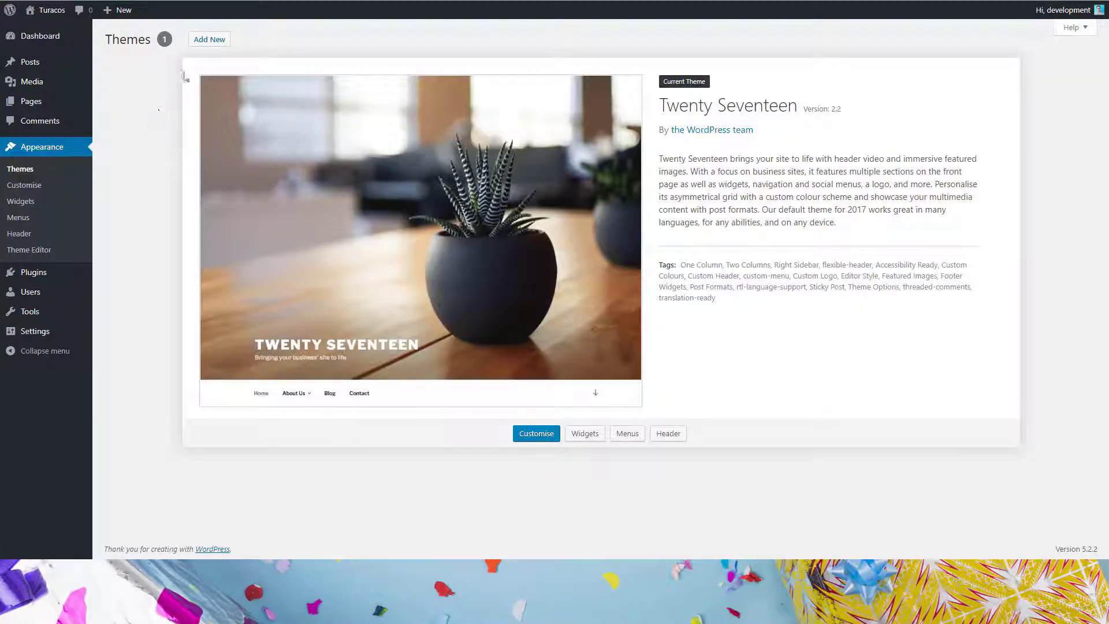
left_click(211, 39)
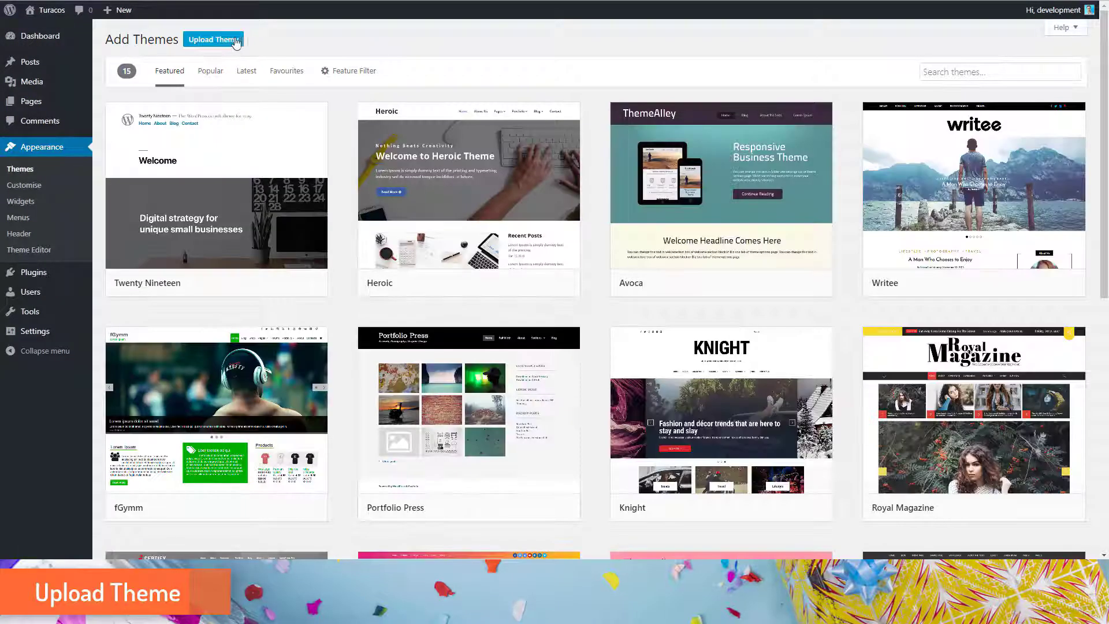
left_click(234, 40)
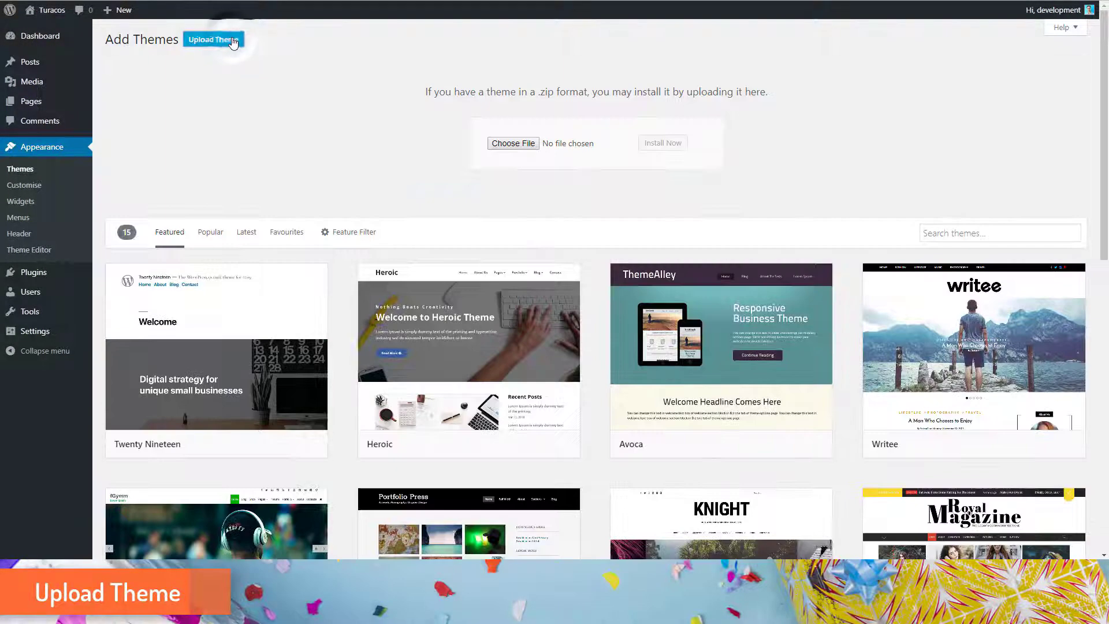
left_click(513, 144)
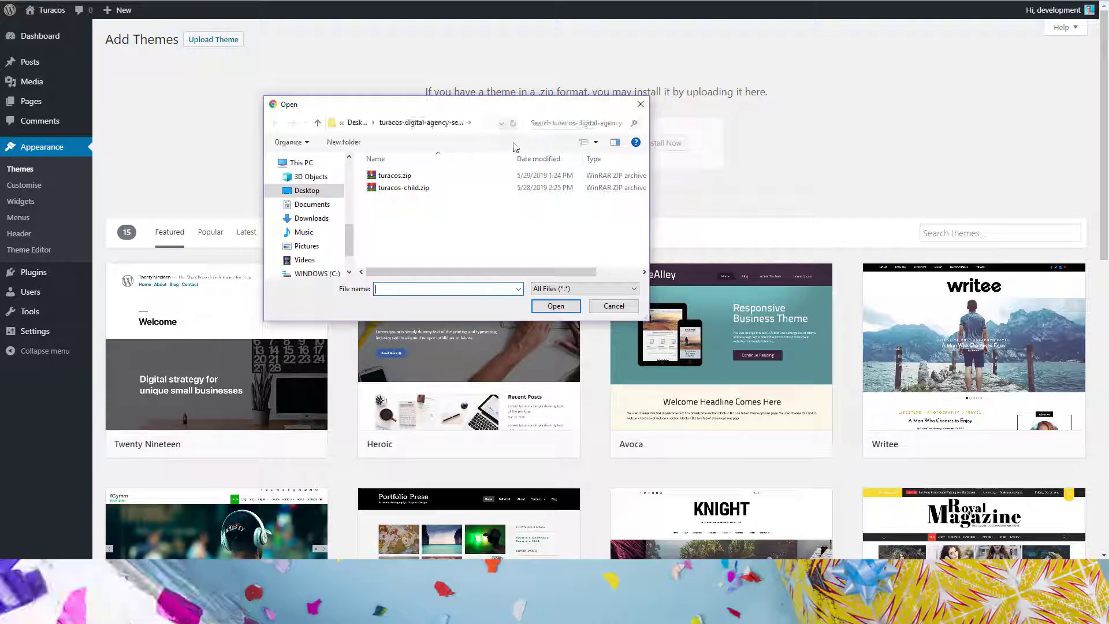
left_click(394, 175)
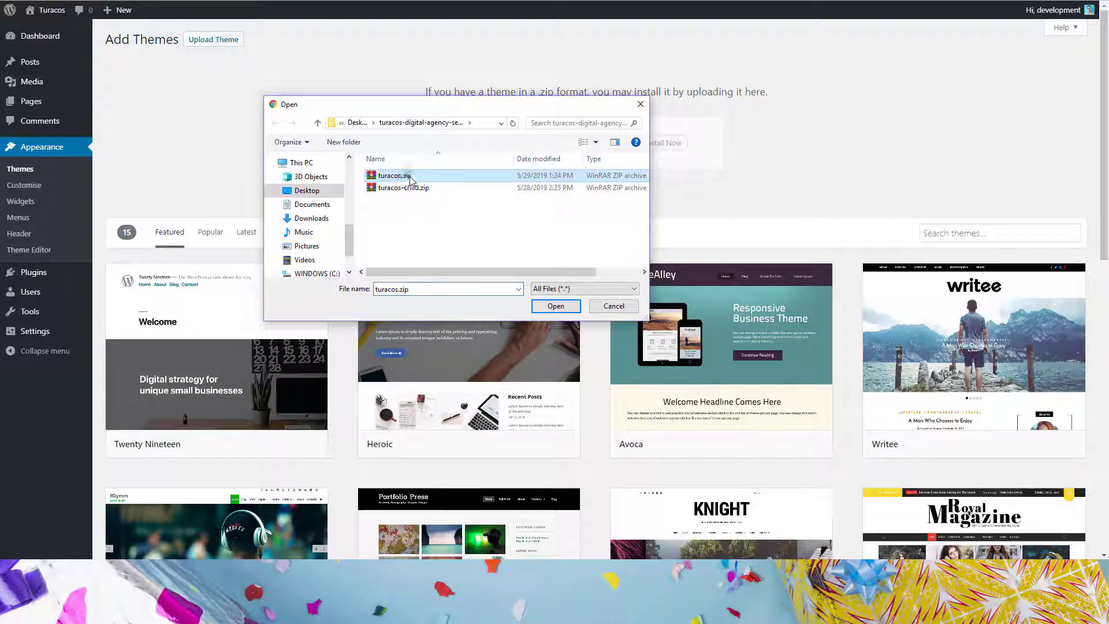
left_click(553, 307)
left_click(658, 143)
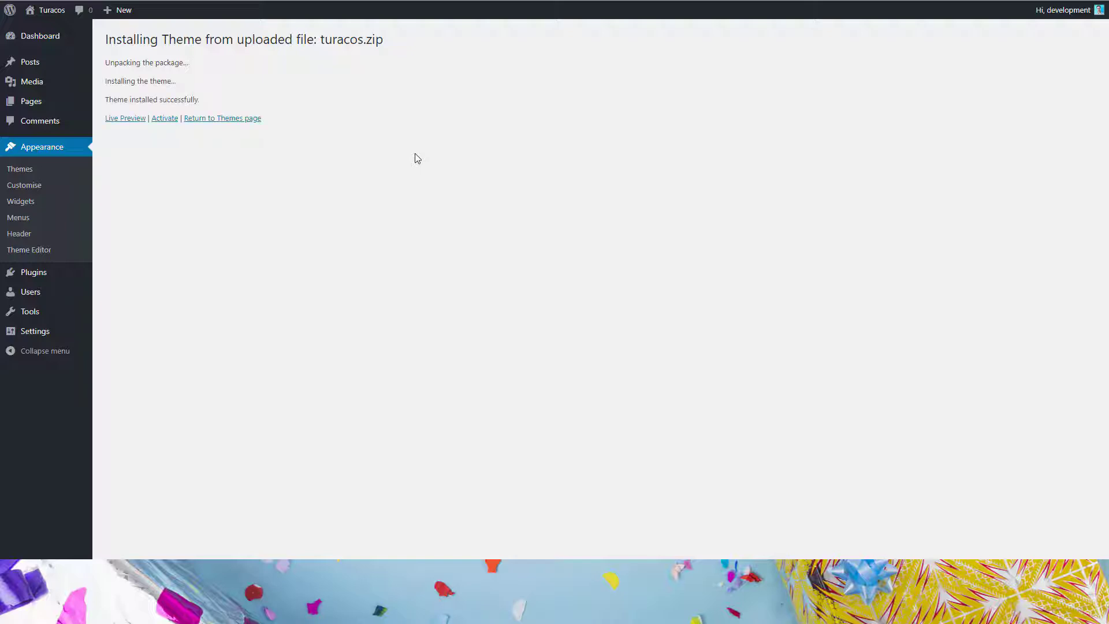
left_click(166, 119)
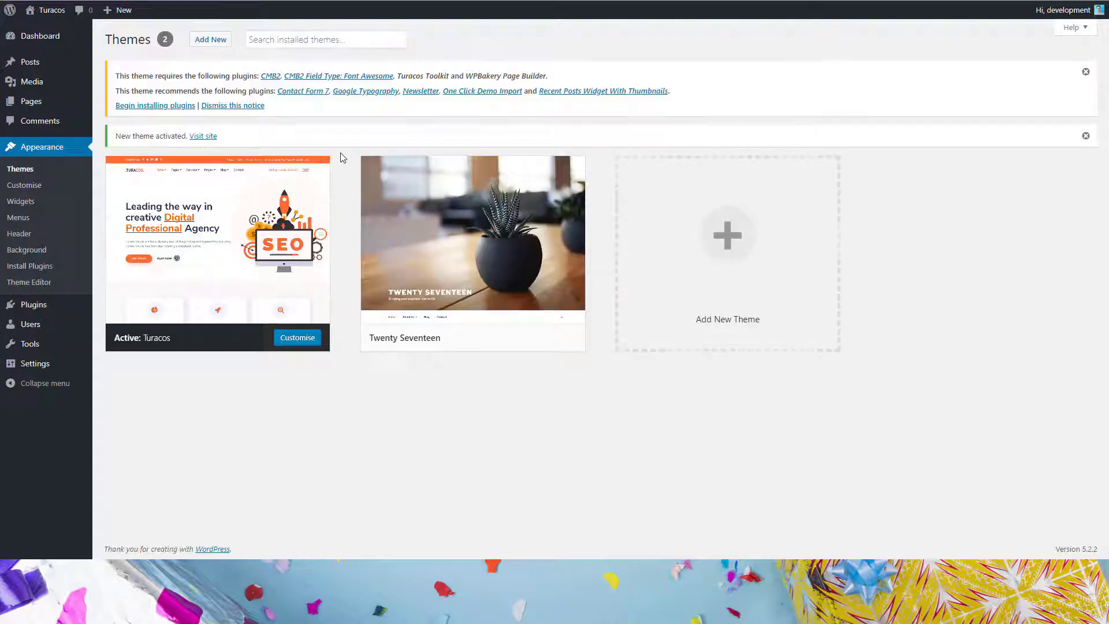
Step: Bulk install all the plugins that the Turacos theme requires and recommends
left_click(169, 110)
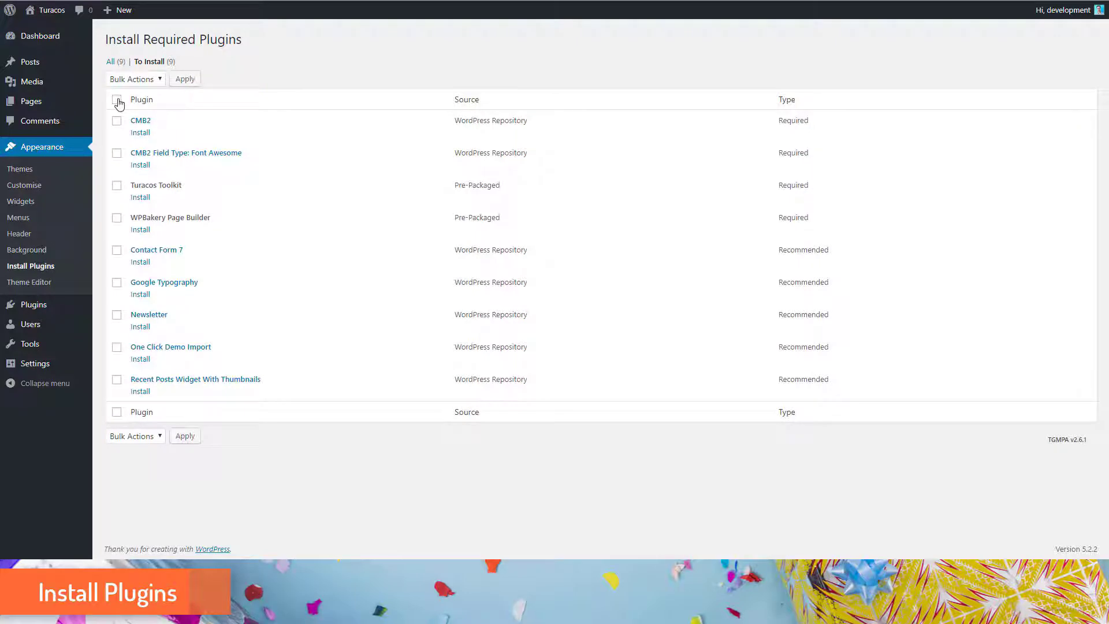
left_click(118, 100)
left_click(132, 79)
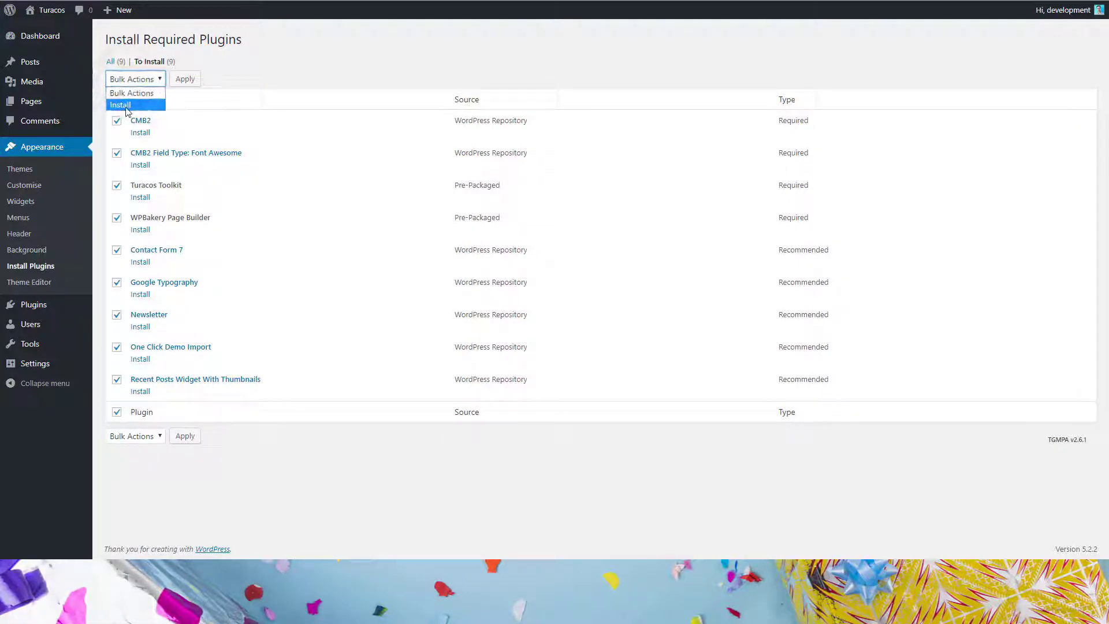
left_click(121, 104)
left_click(185, 79)
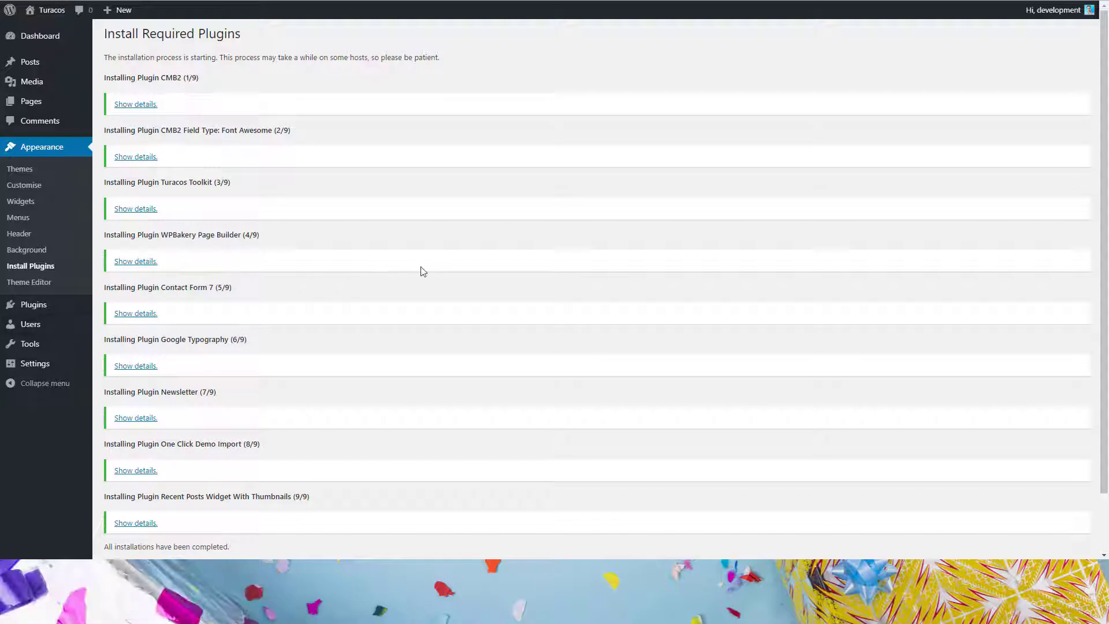
Step: Return to the required plugins installer and bulk activate all the installed plugins
scroll(198, 197, "down", 2)
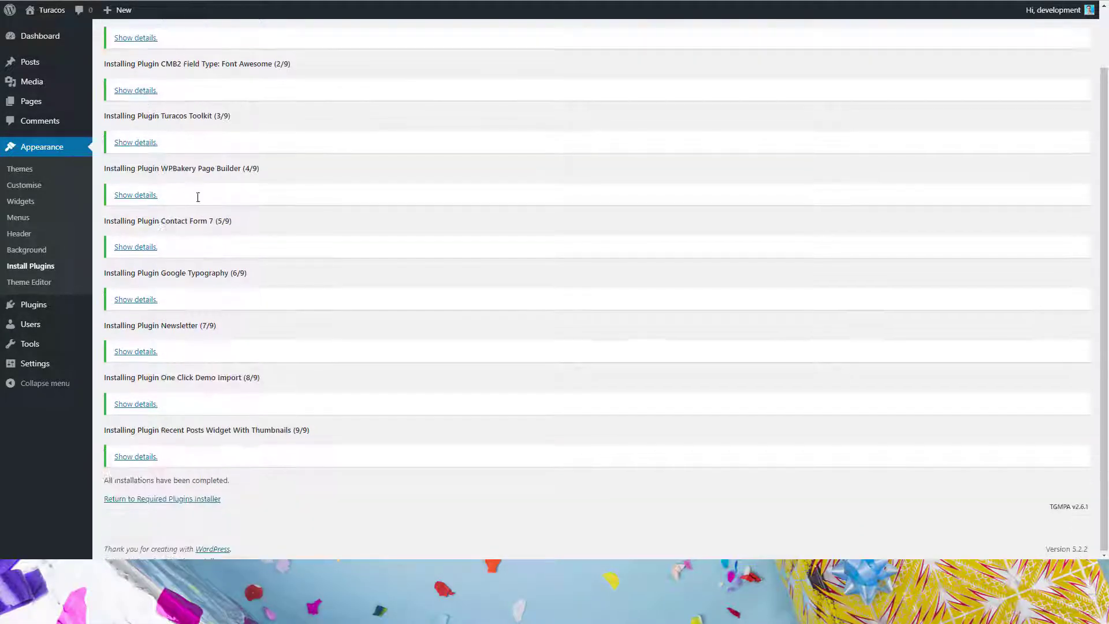
left_click(185, 500)
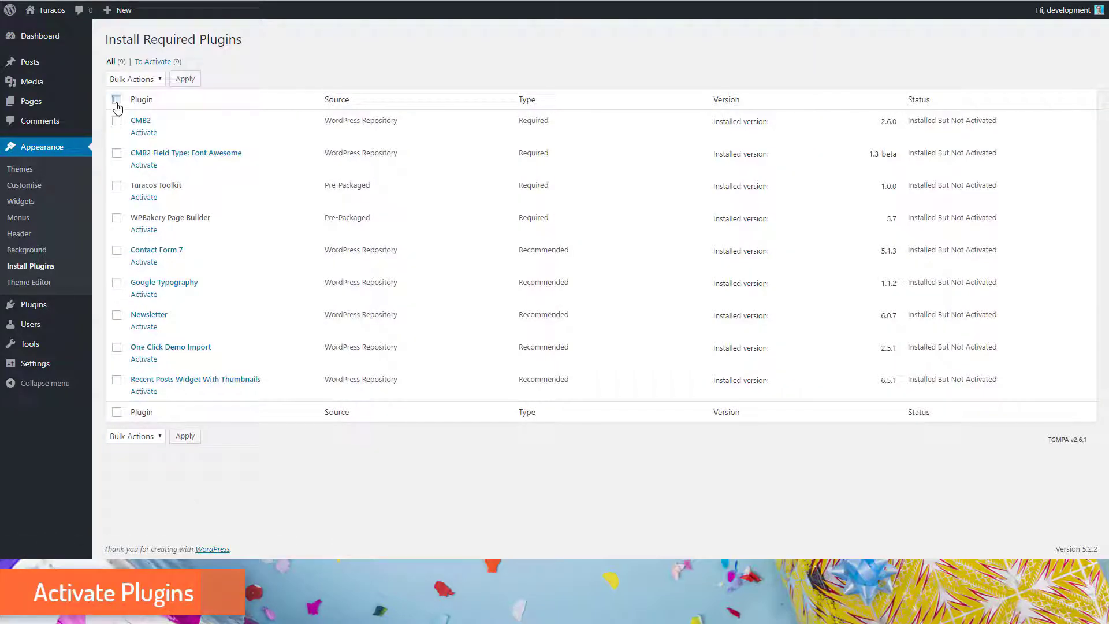
left_click(116, 99)
left_click(135, 80)
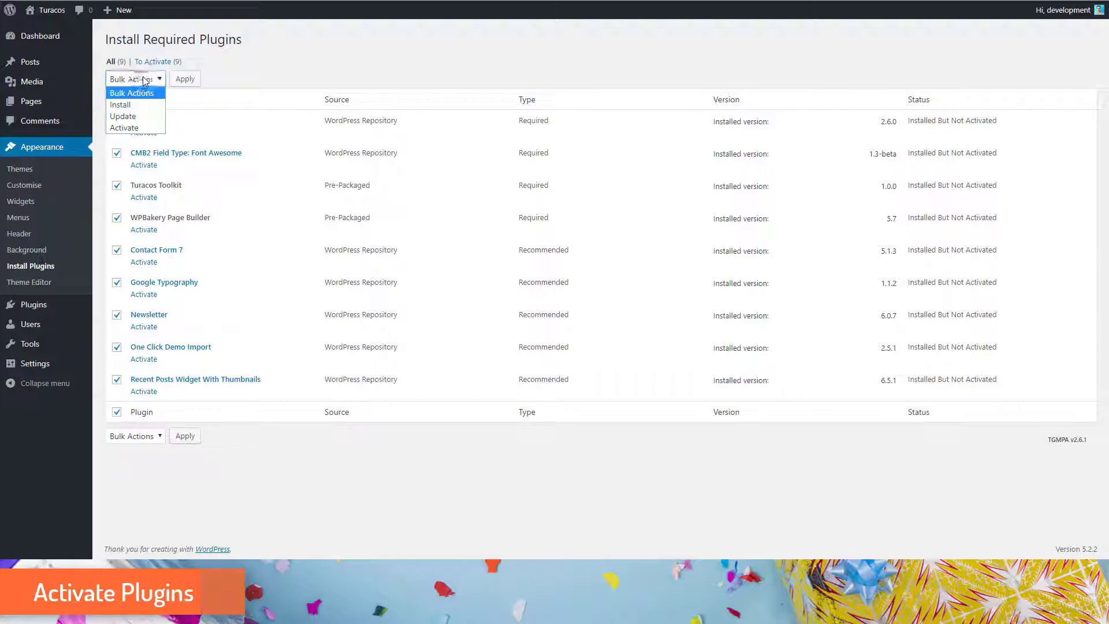
left_click(129, 129)
left_click(185, 79)
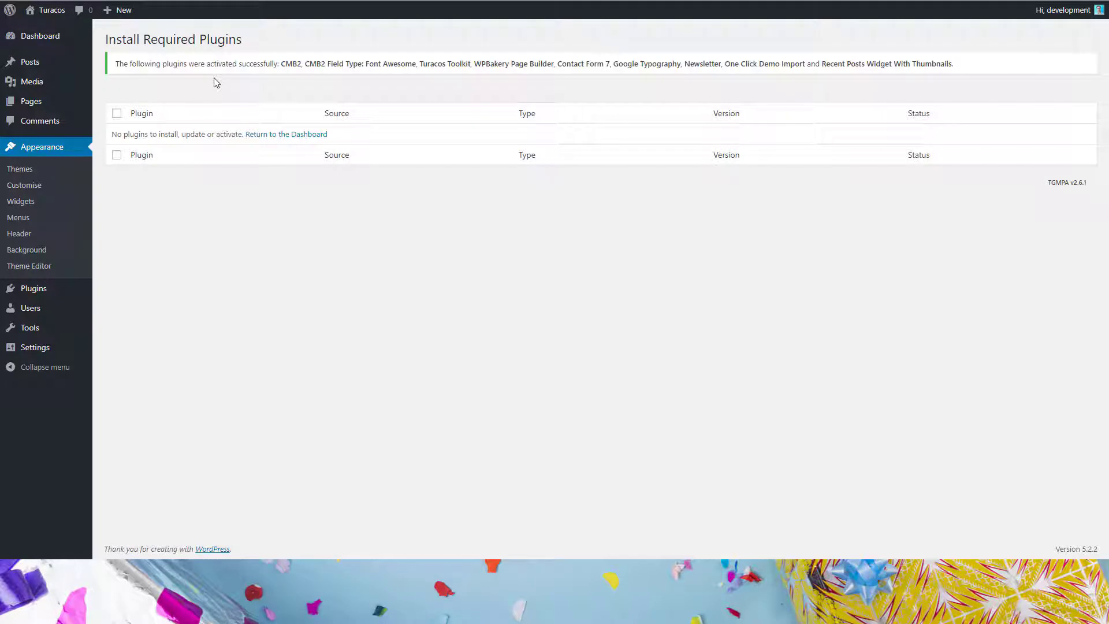
Step: Import the Turacos theme's demo data with One Click Demo Import
left_click(58, 48)
mouse_move(57, 345)
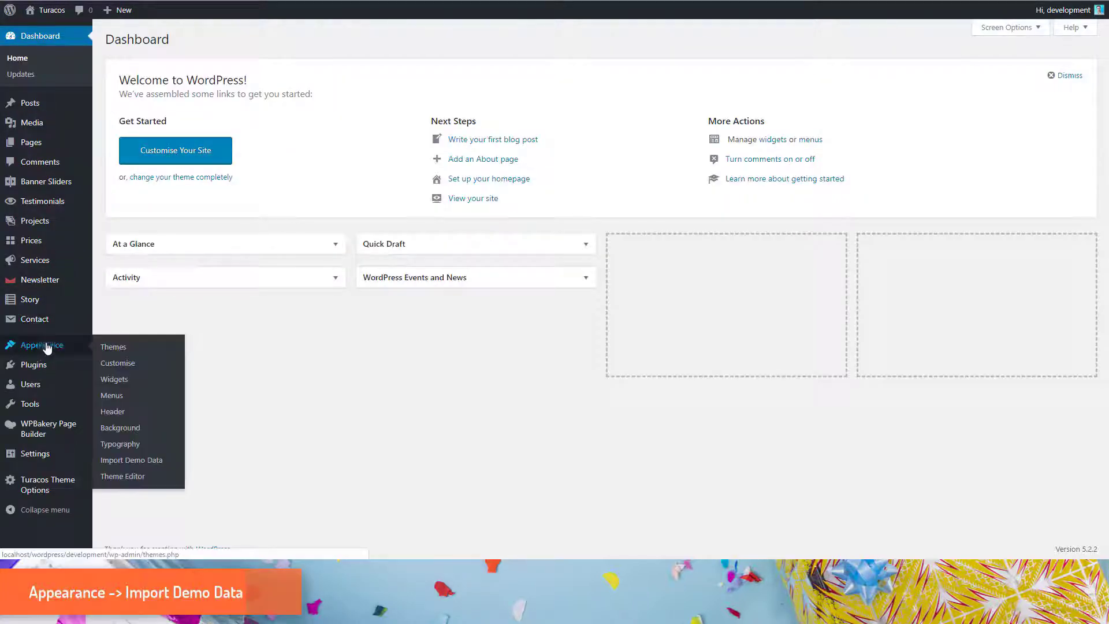
left_click(137, 460)
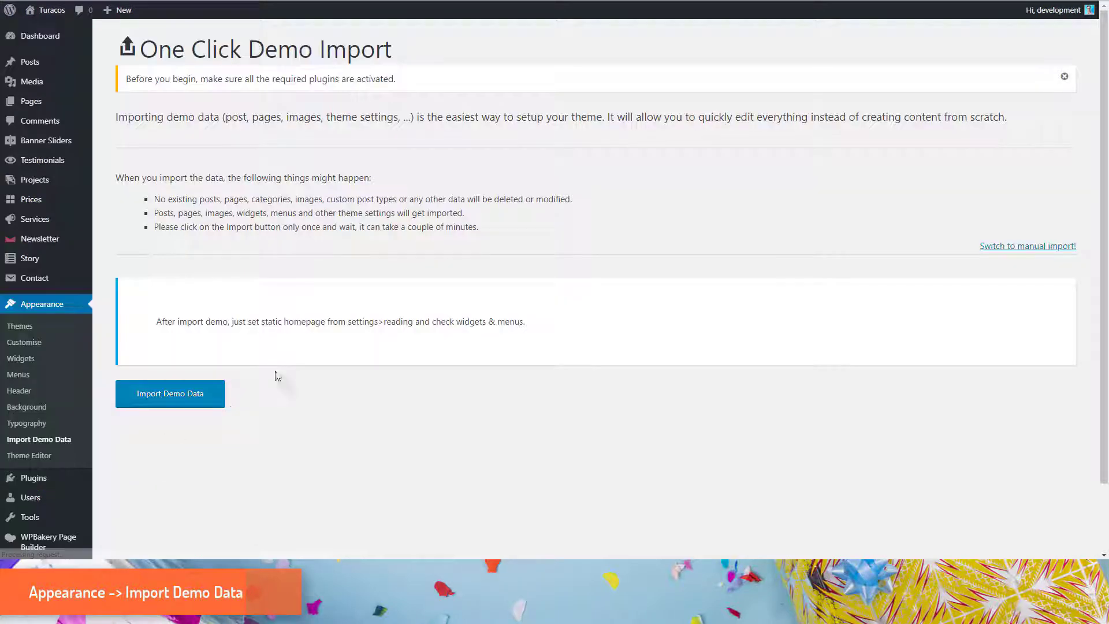
left_click(166, 396)
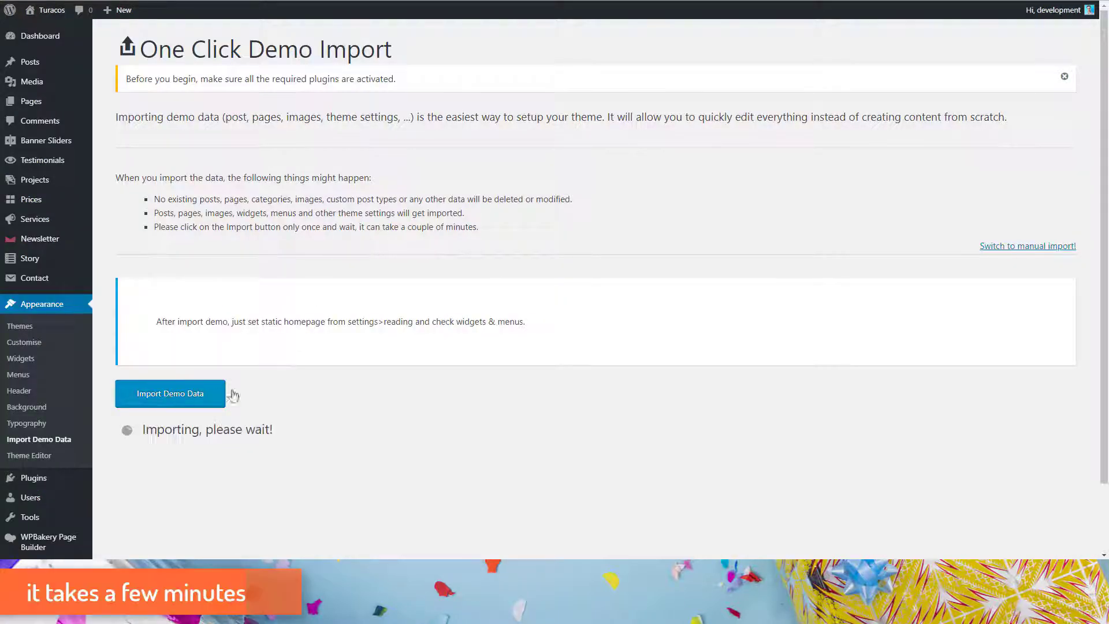
left_click_drag(143, 426, 297, 430)
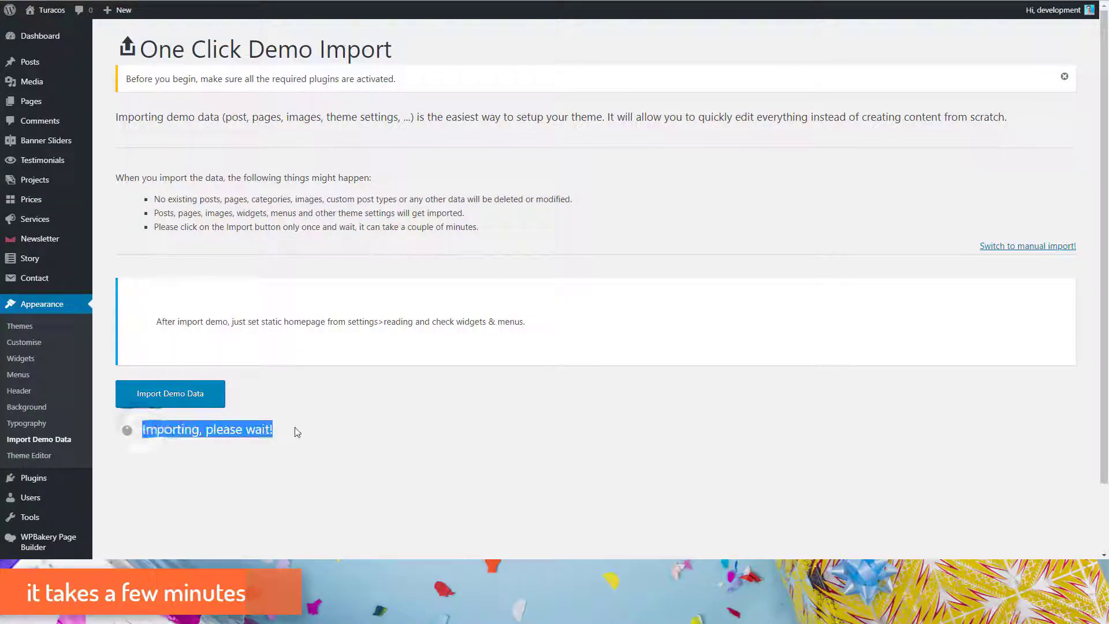
left_click(254, 430)
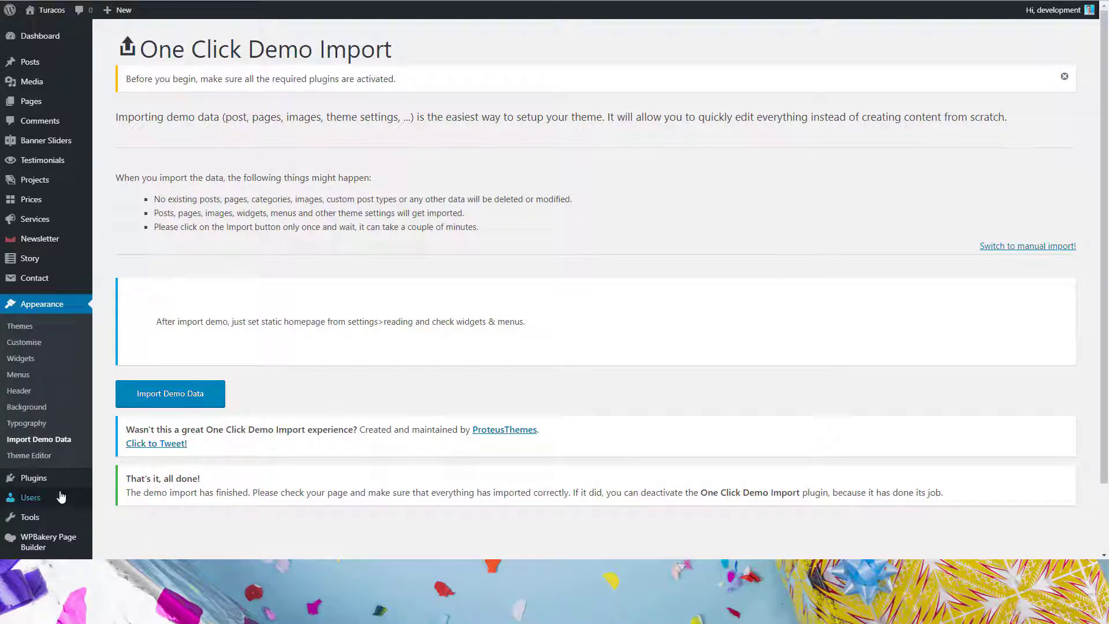
Step: In the reading settings, make the homepage a static page, with Home-1 as homepage and Blog as posts page
scroll(35, 497, "down", 2)
mouse_move(53, 490)
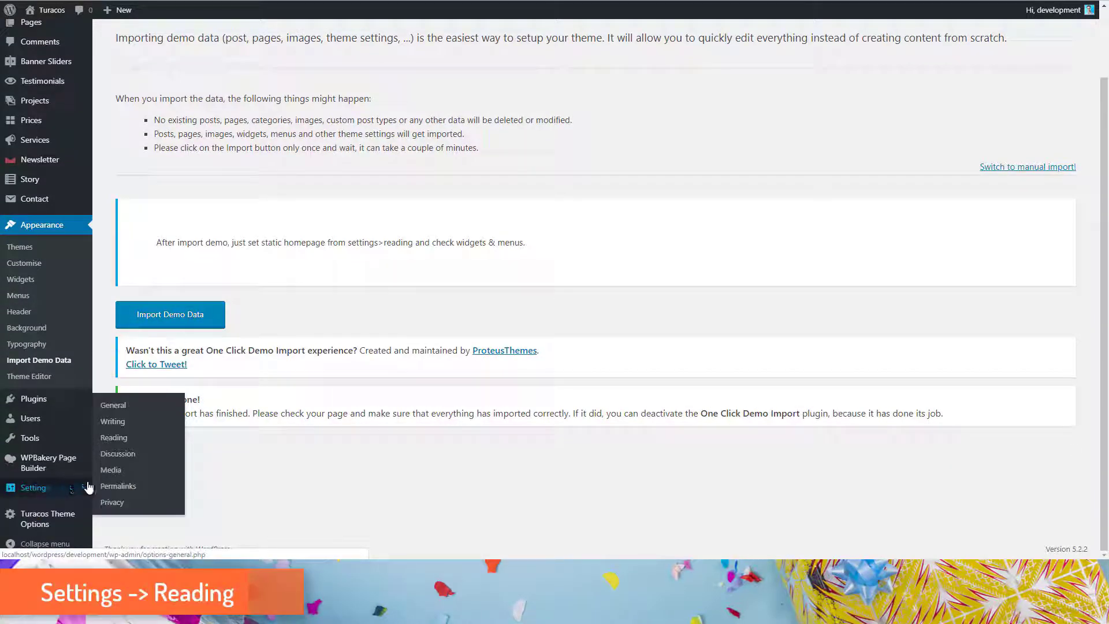
left_click(114, 439)
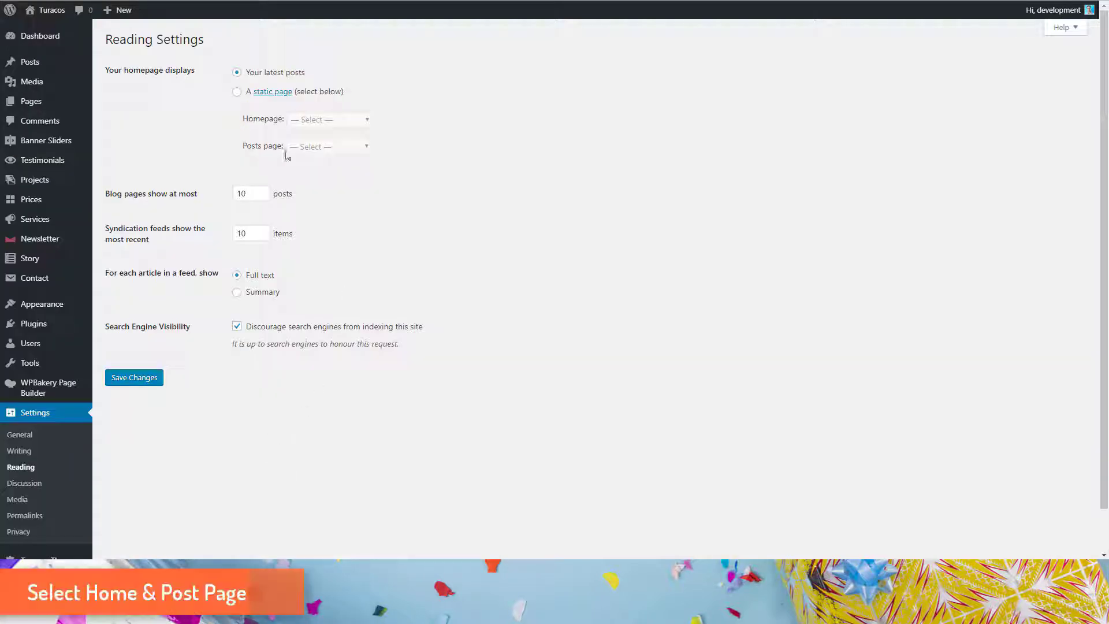
left_click(237, 92)
left_click(305, 119)
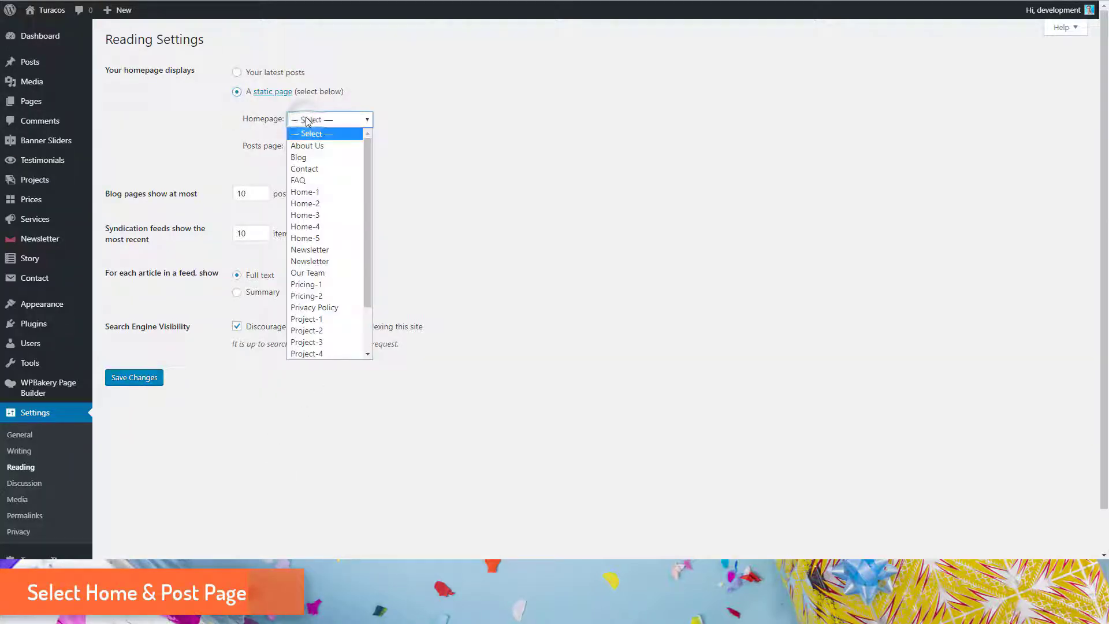
left_click(310, 193)
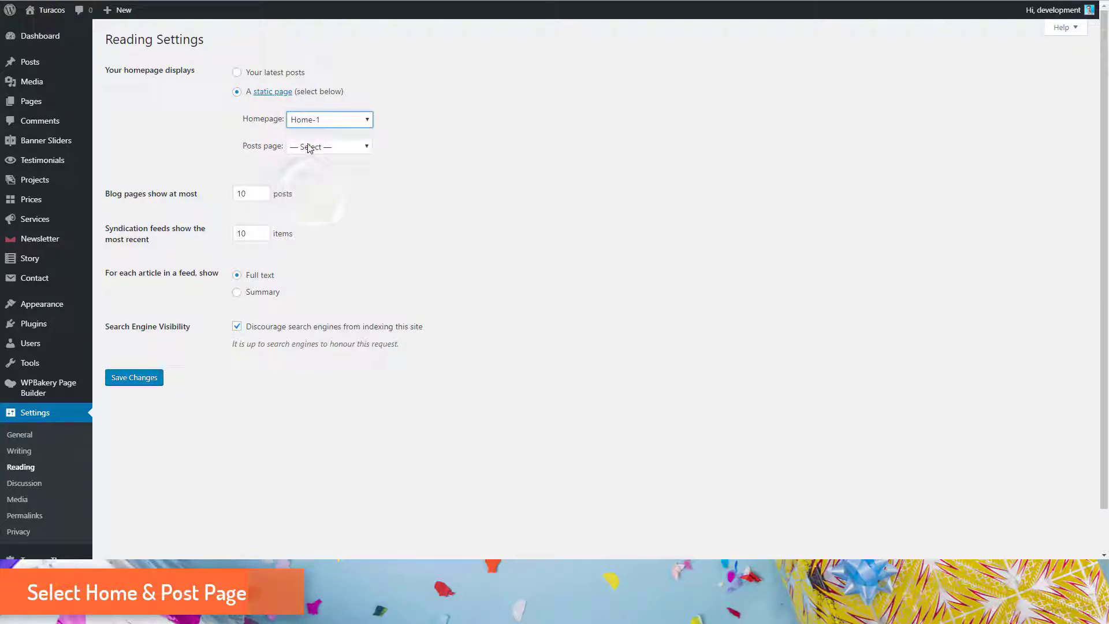
left_click(311, 147)
left_click(306, 184)
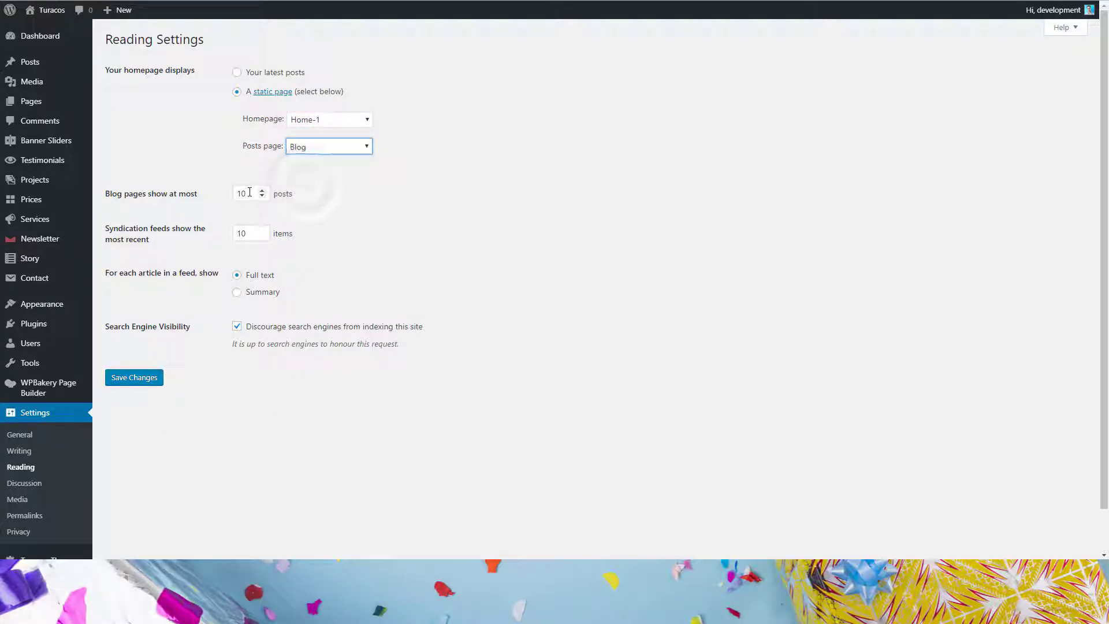
Step: Limit blog pages to 5 posts and syndication feeds to 5 items, and save the reading settings
double_click(242, 194)
type("5")
double_click(252, 231)
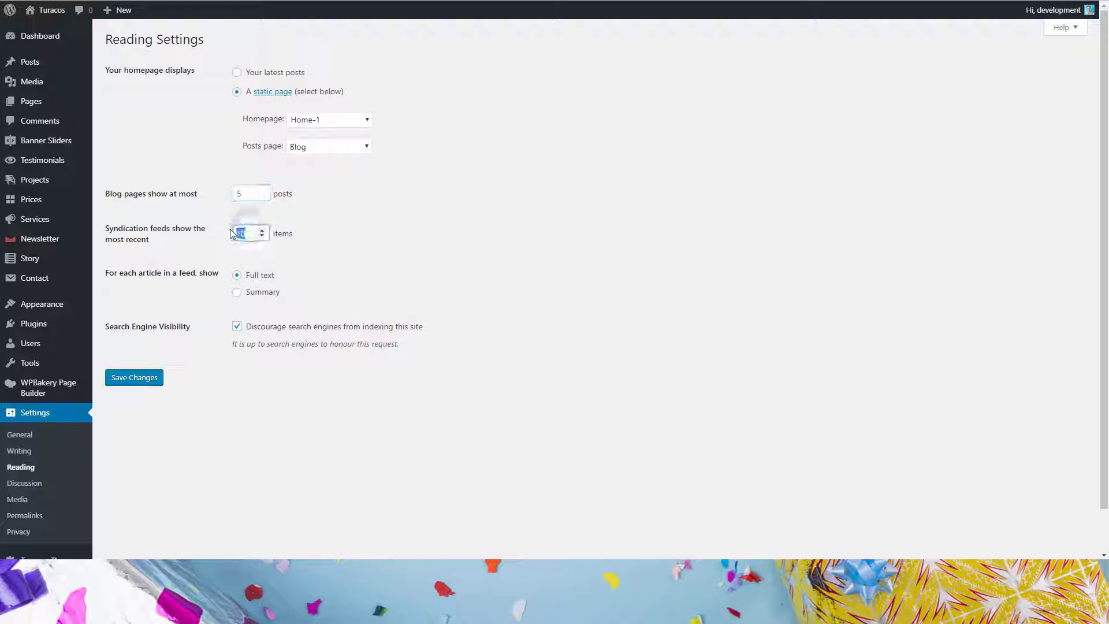
type("5")
left_click(144, 381)
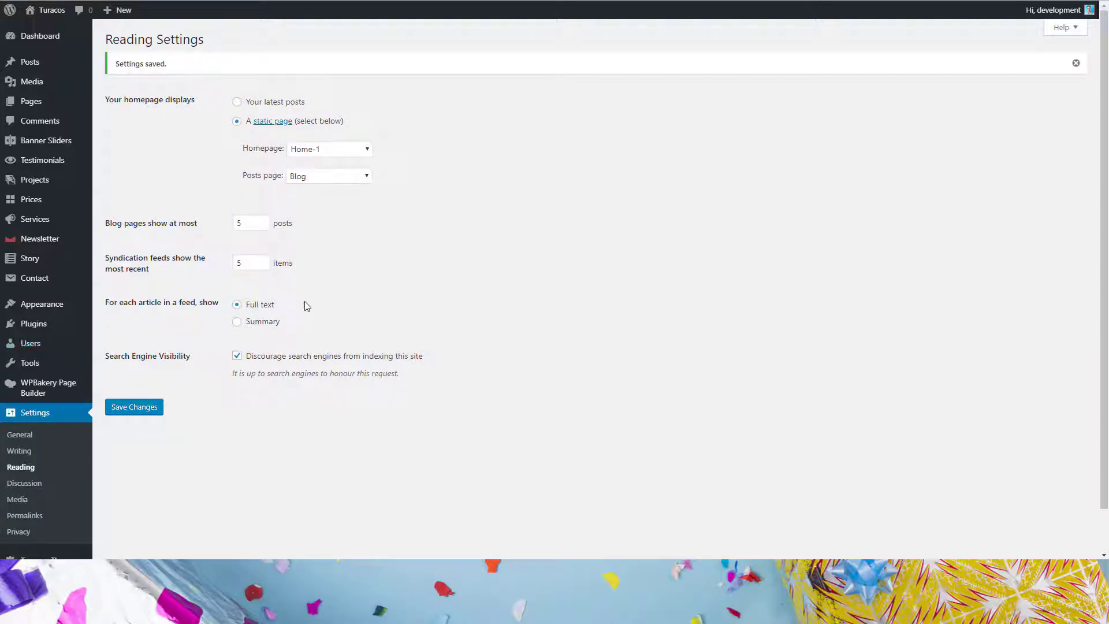
Step: Assign the navigation menu named Main Menu to the Main Menu display location and save it
mouse_move(57, 303)
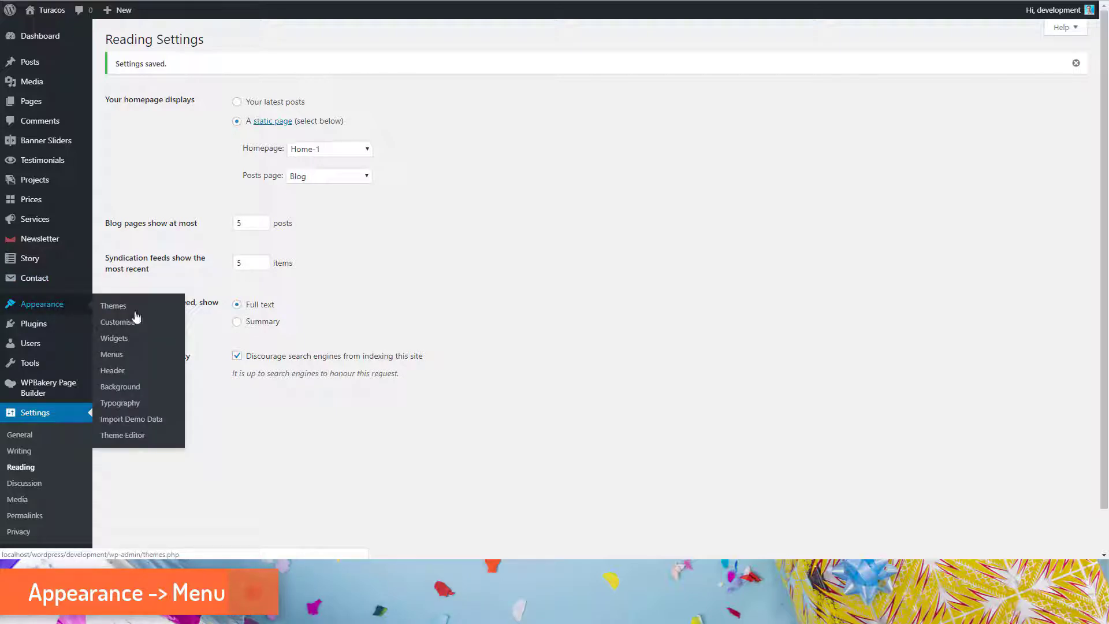
left_click(115, 355)
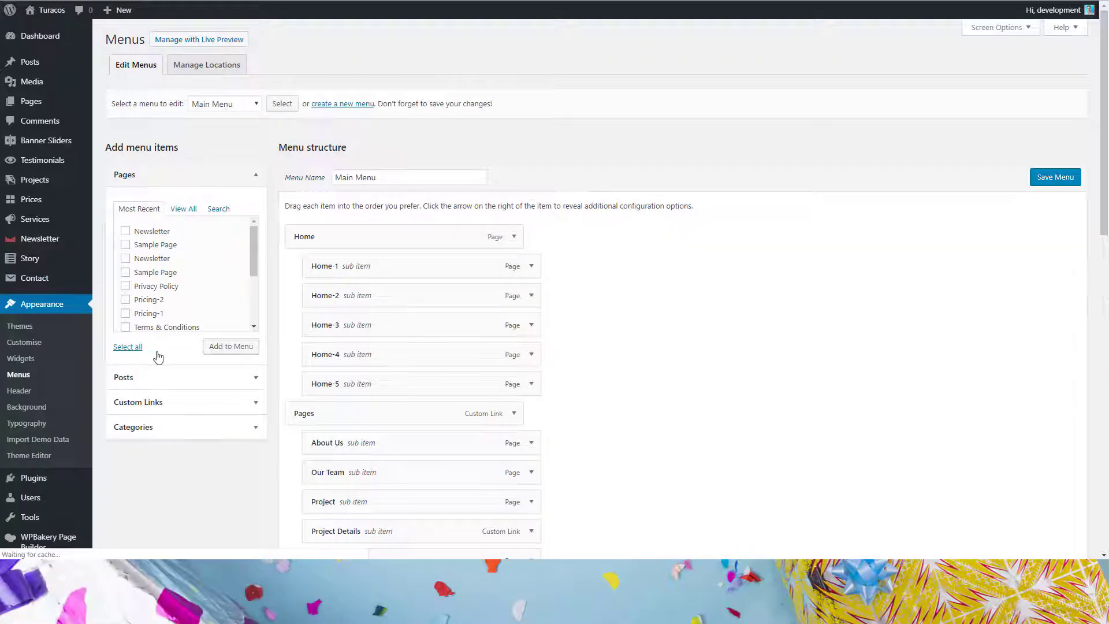
left_click(220, 105)
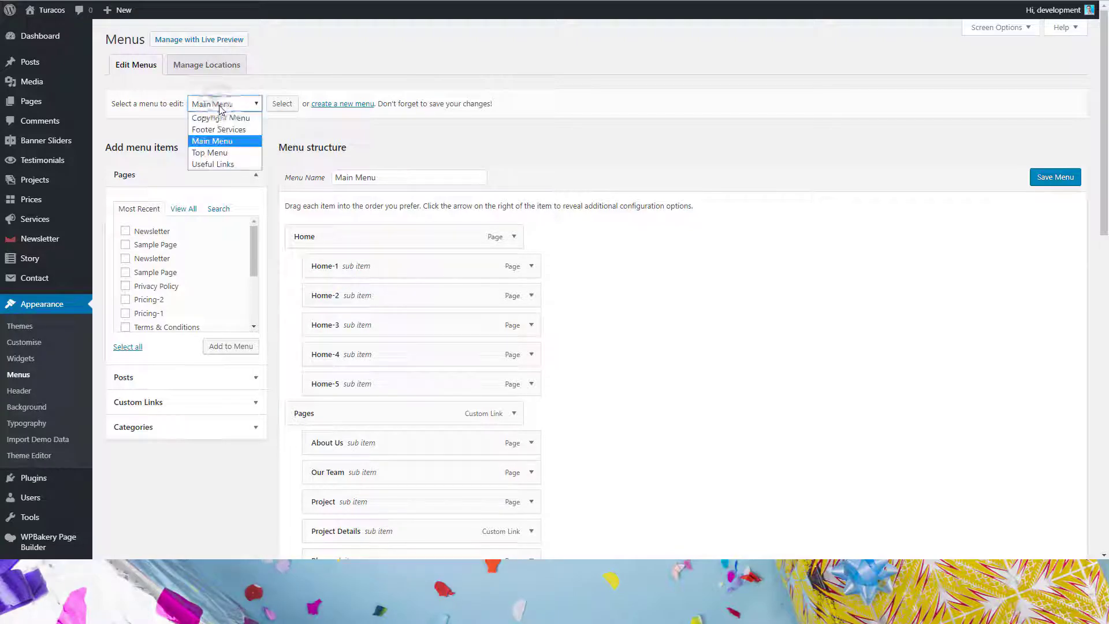
left_click(217, 139)
left_click(282, 104)
scroll(316, 153, "down", 12)
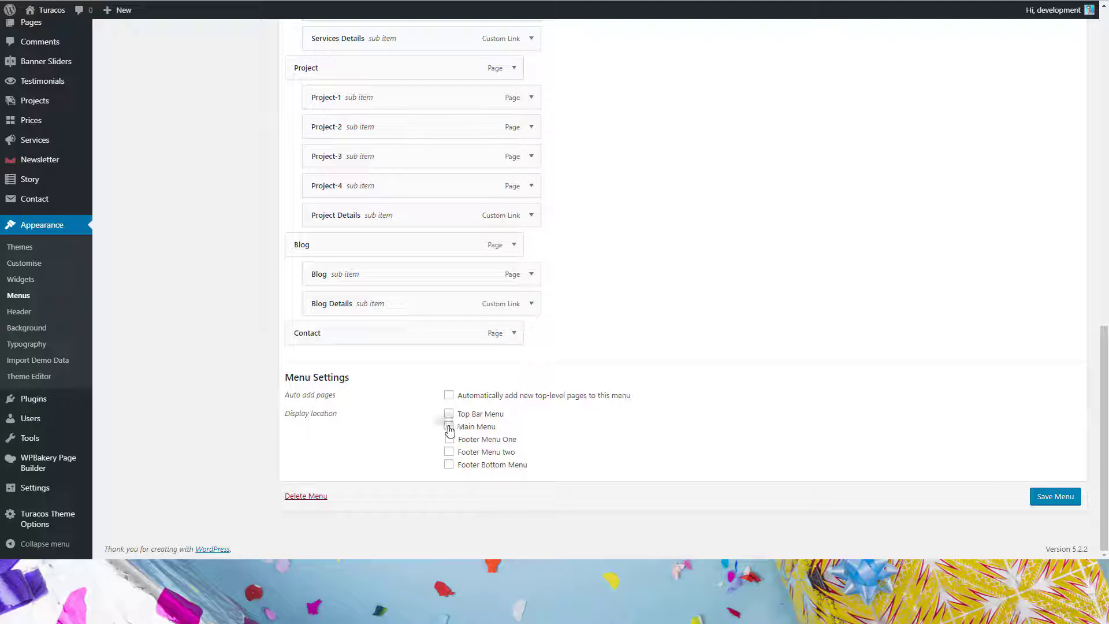
left_click(449, 426)
left_click(1055, 500)
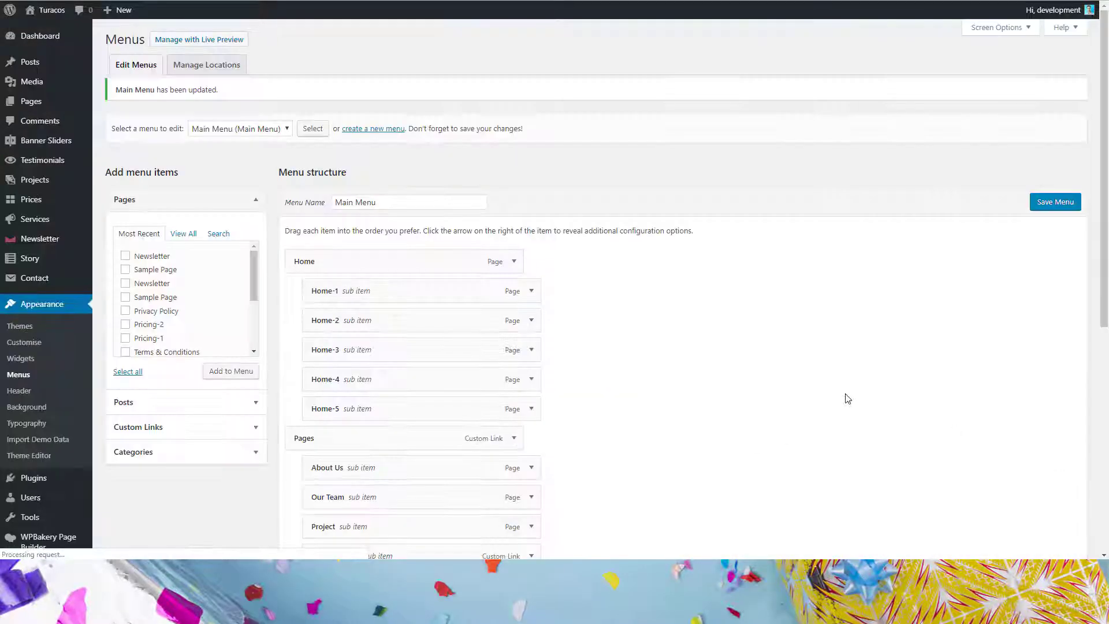
Step: Assign the navigation menu named Top Menu to the Top Bar Menu display location and save it
left_click(245, 138)
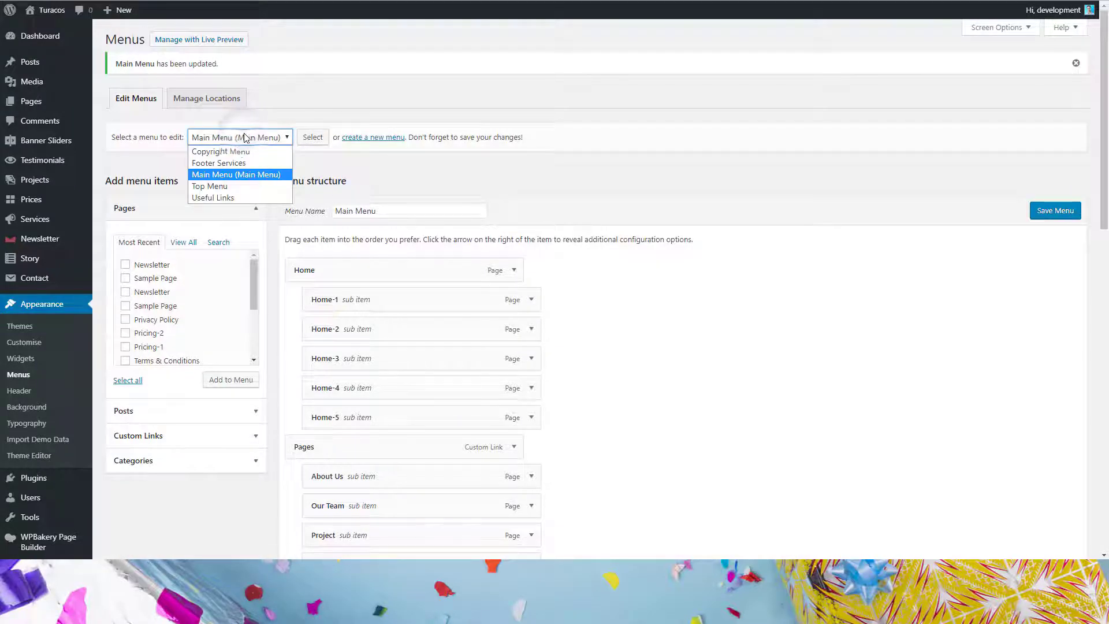
left_click(224, 186)
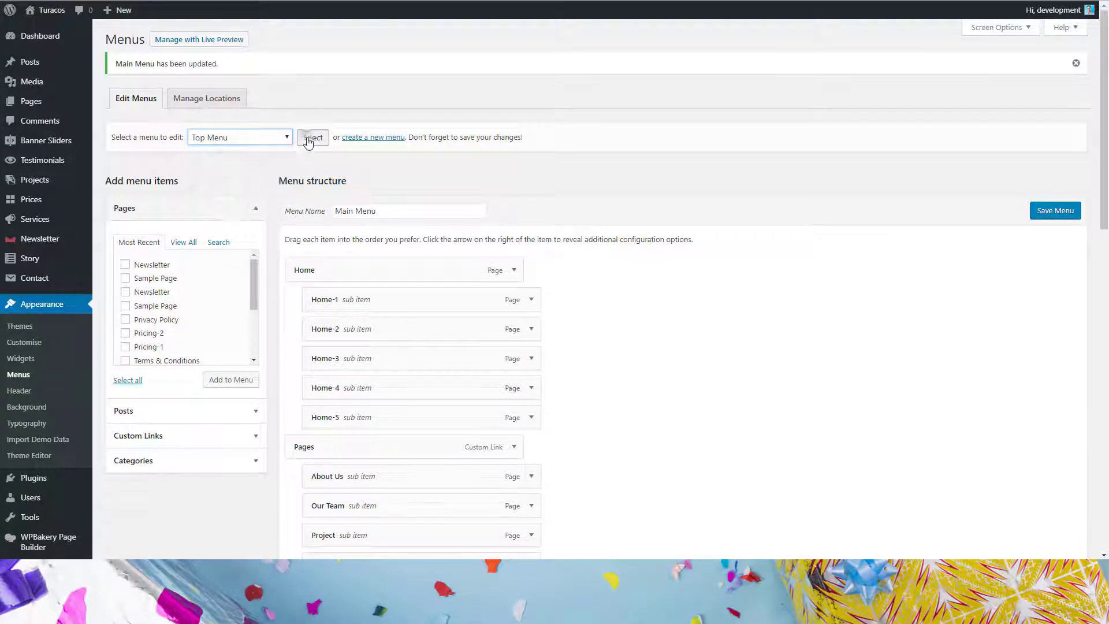
left_click(308, 139)
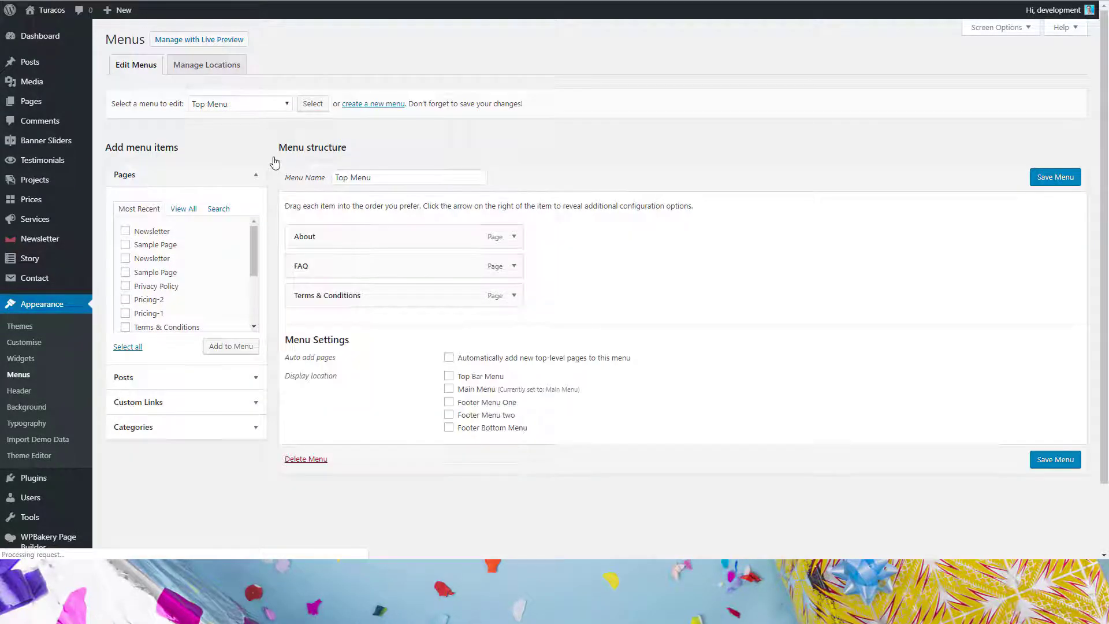
scroll(271, 162, "down", 3)
left_click(449, 297)
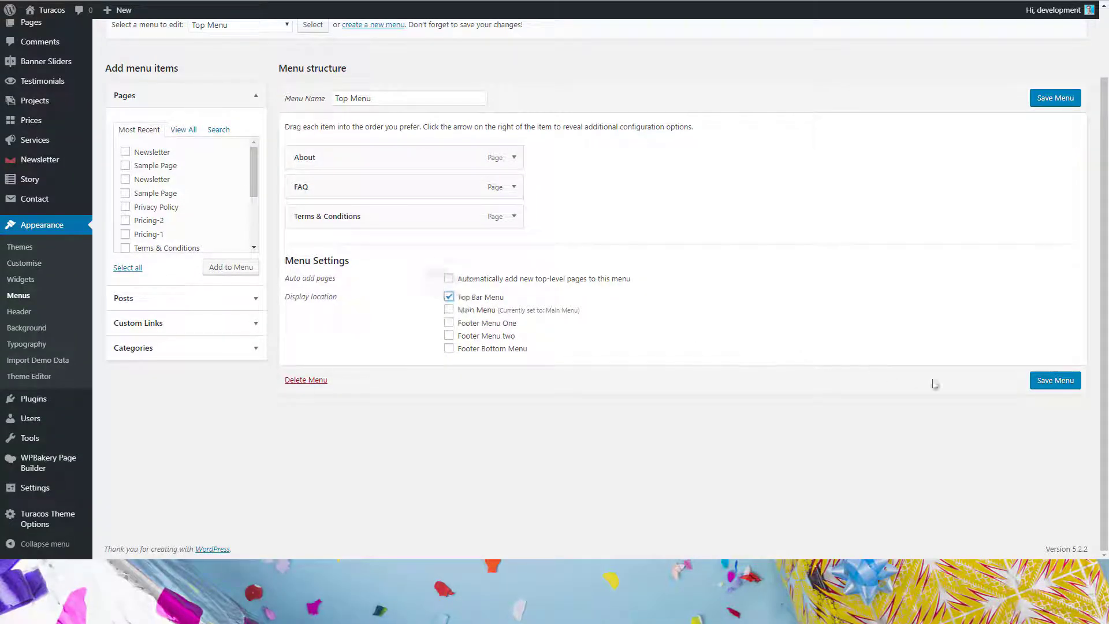
left_click(1038, 385)
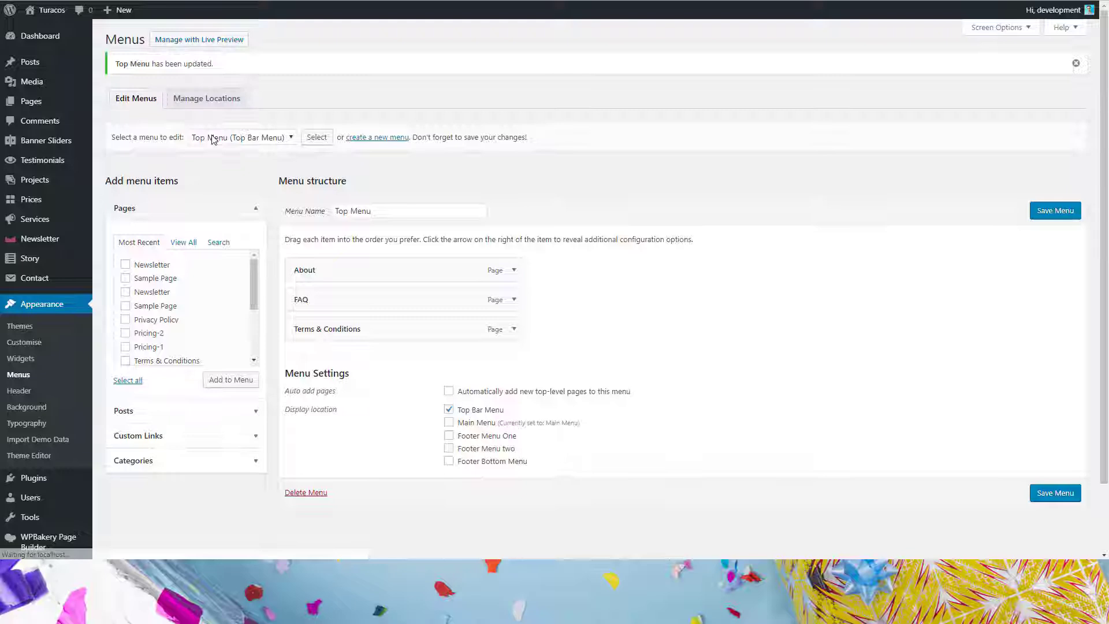
Step: Assign the Copyright Menu to the Footer Bottom Menu display location and save it
left_click(218, 138)
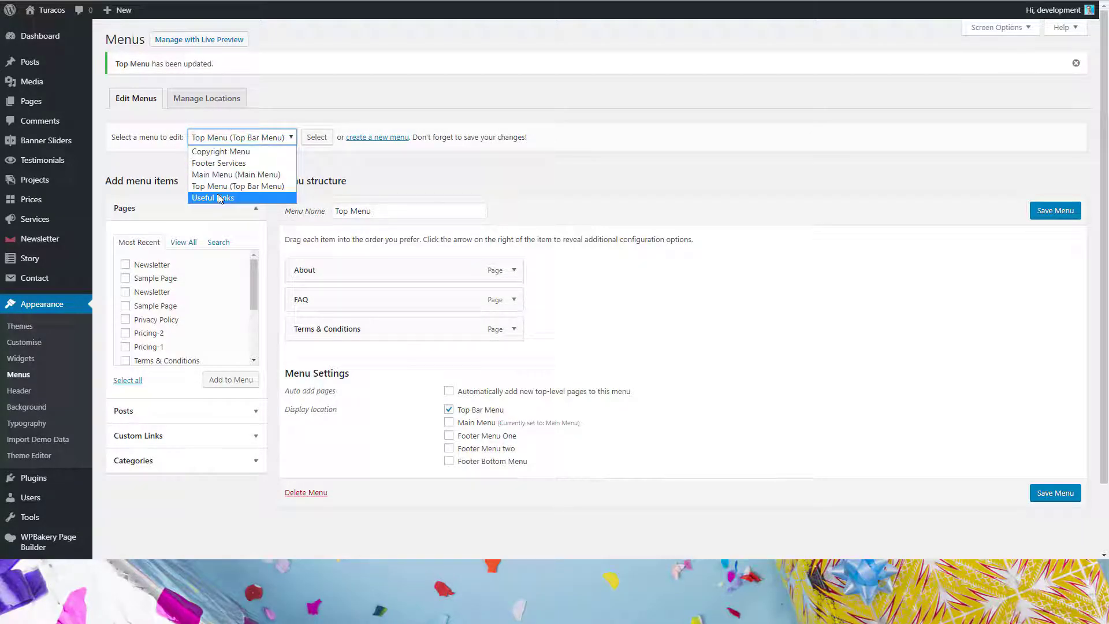
left_click(218, 151)
left_click(315, 139)
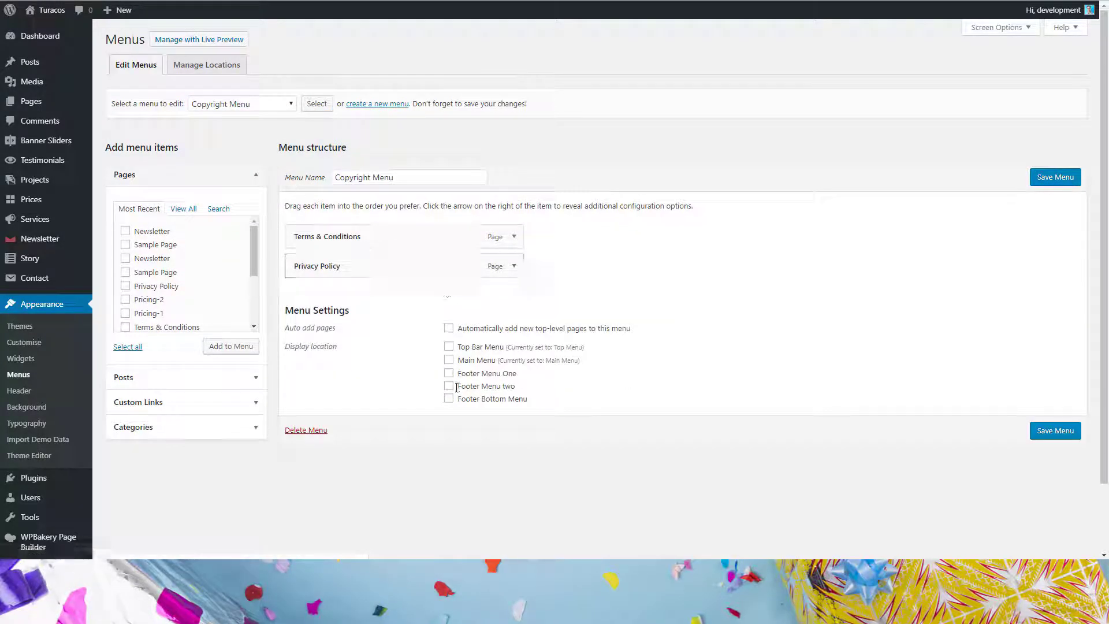
left_click(448, 398)
left_click(1065, 433)
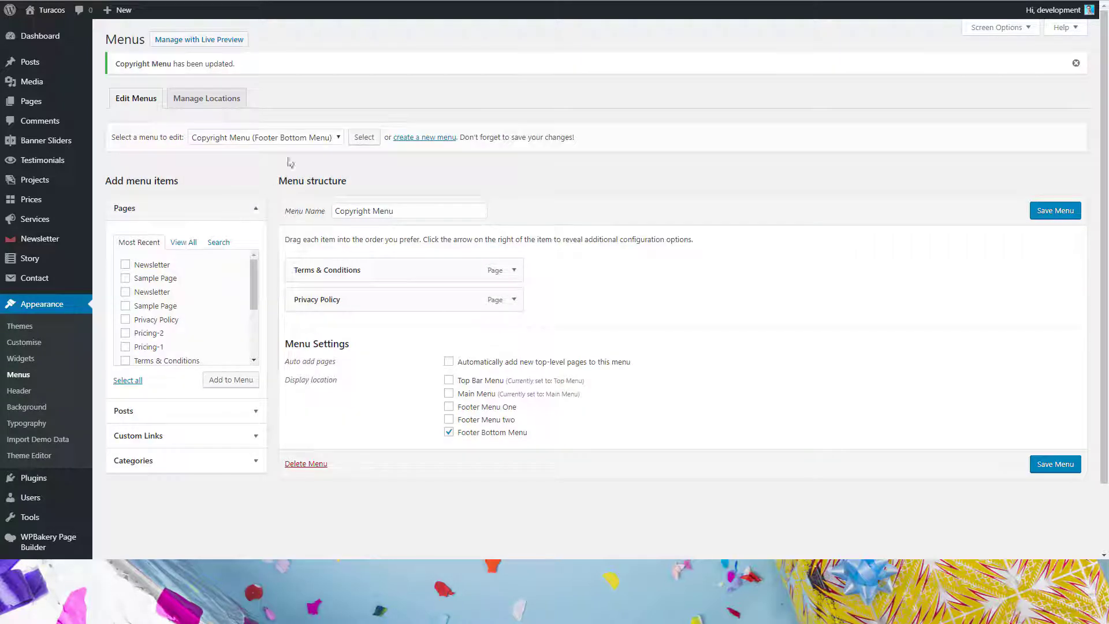
Step: Assign the Footer Services menu to the Footer Menu One display location and save it
left_click(293, 138)
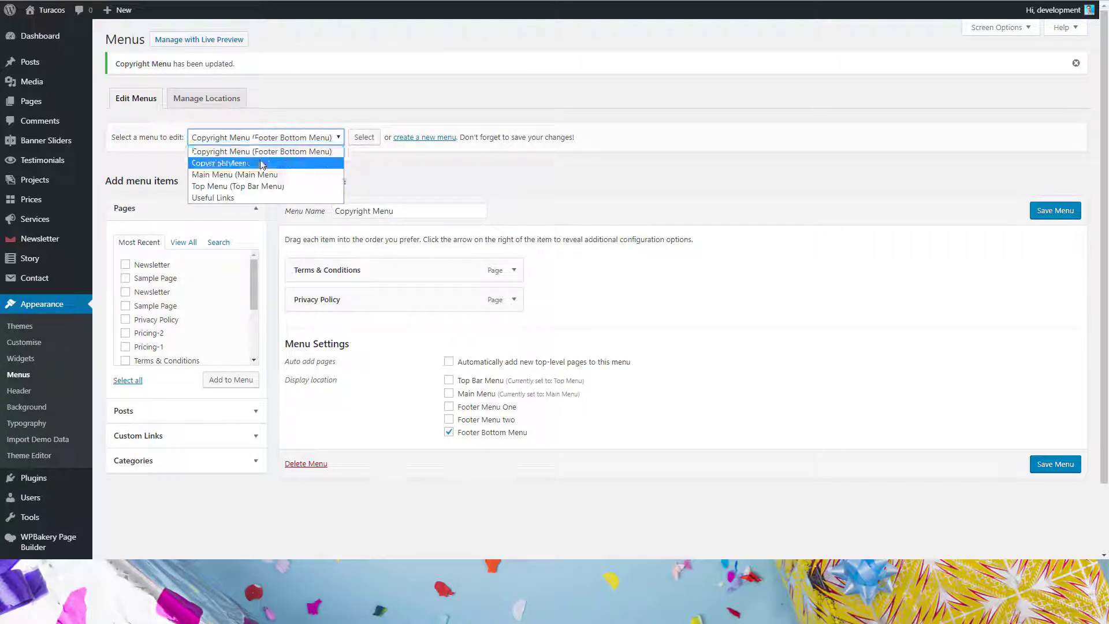
left_click(261, 164)
left_click(365, 137)
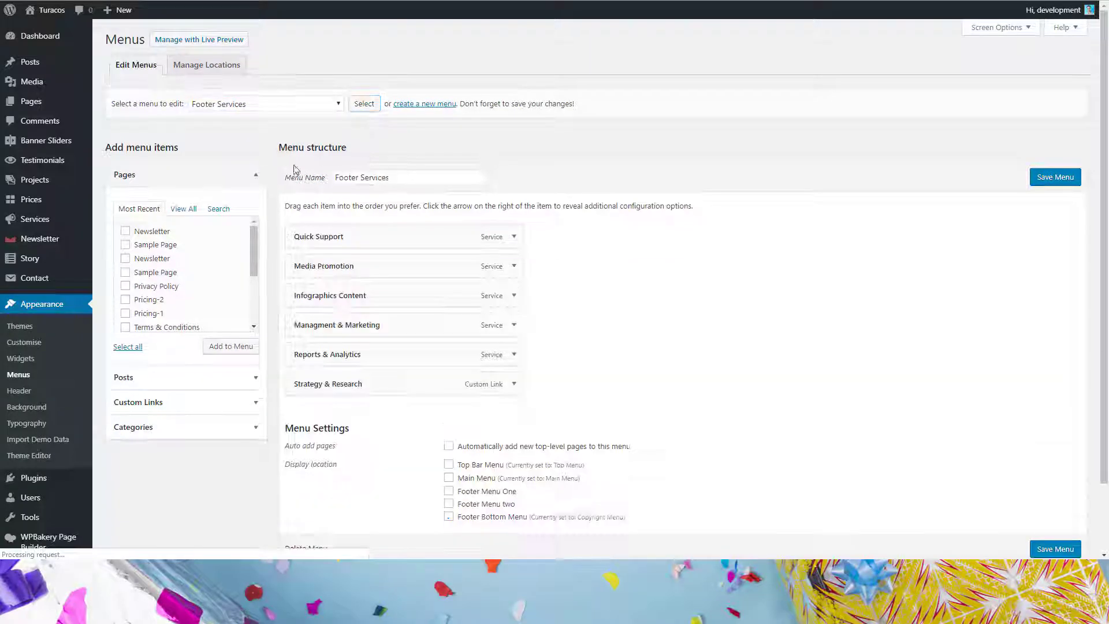
left_click(481, 492)
left_click(1065, 182)
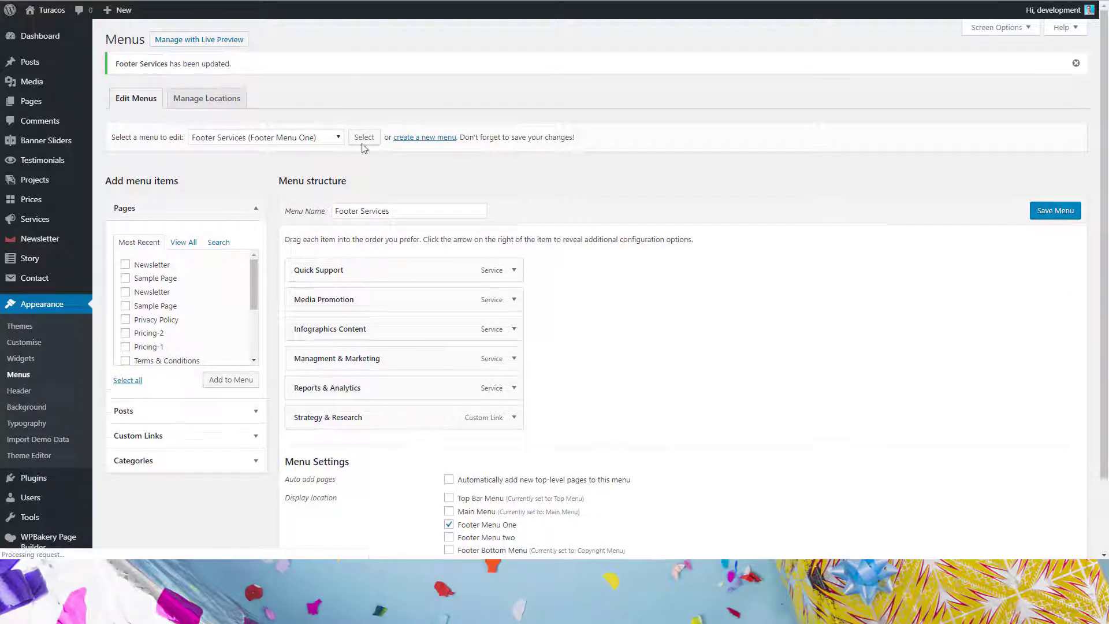
Step: Assign the Useful Links menu to the Footer Menu two display location and save it
left_click(297, 138)
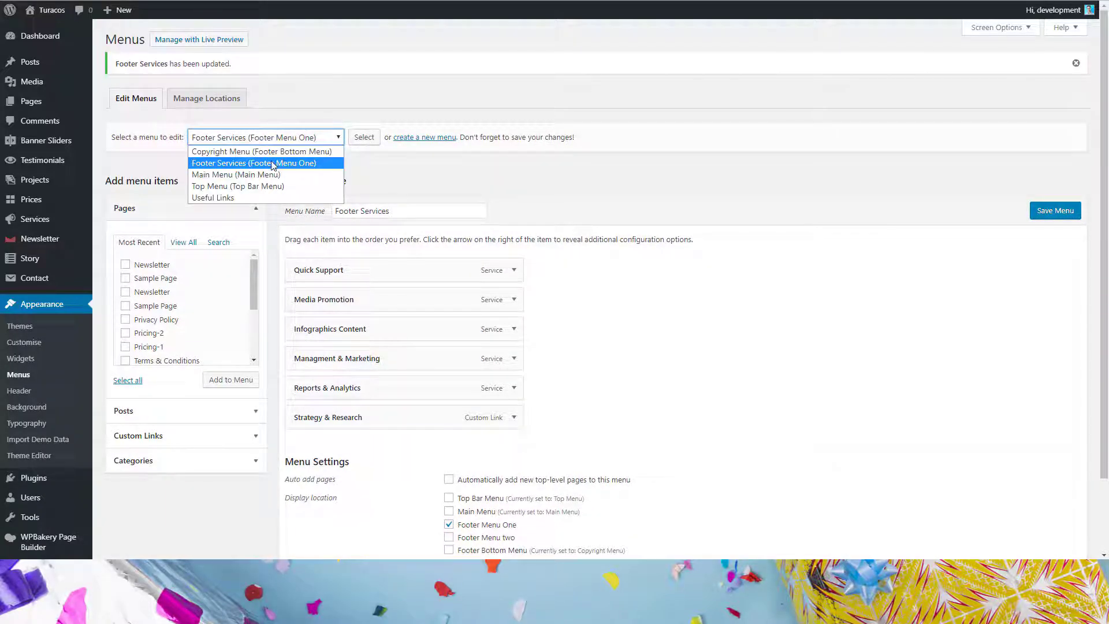
left_click(248, 198)
left_click(373, 137)
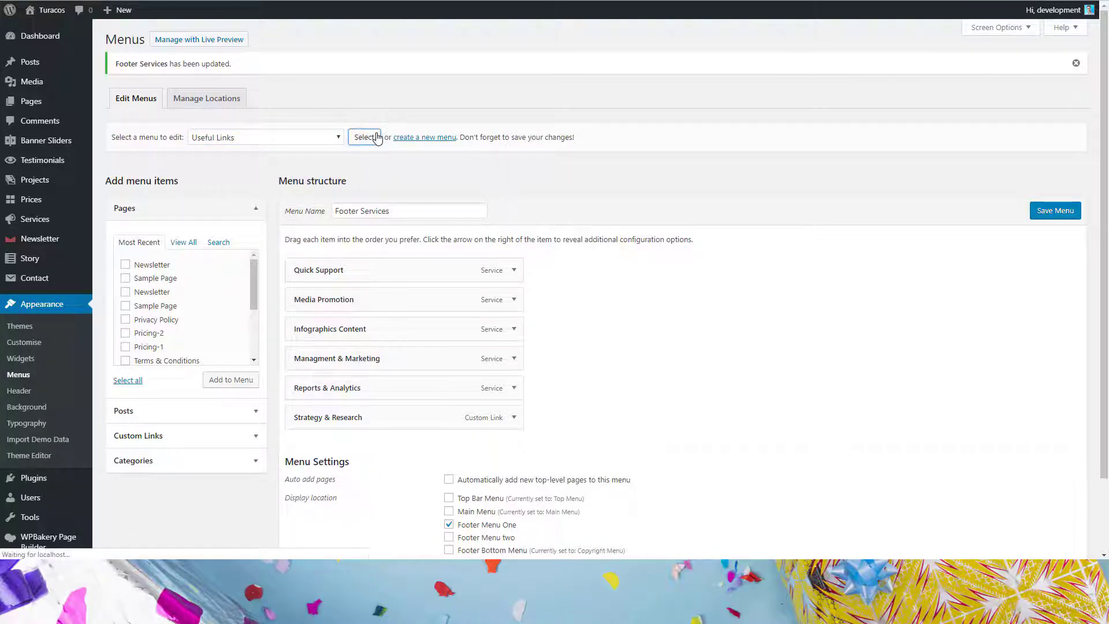
scroll(440, 181, "down", 2)
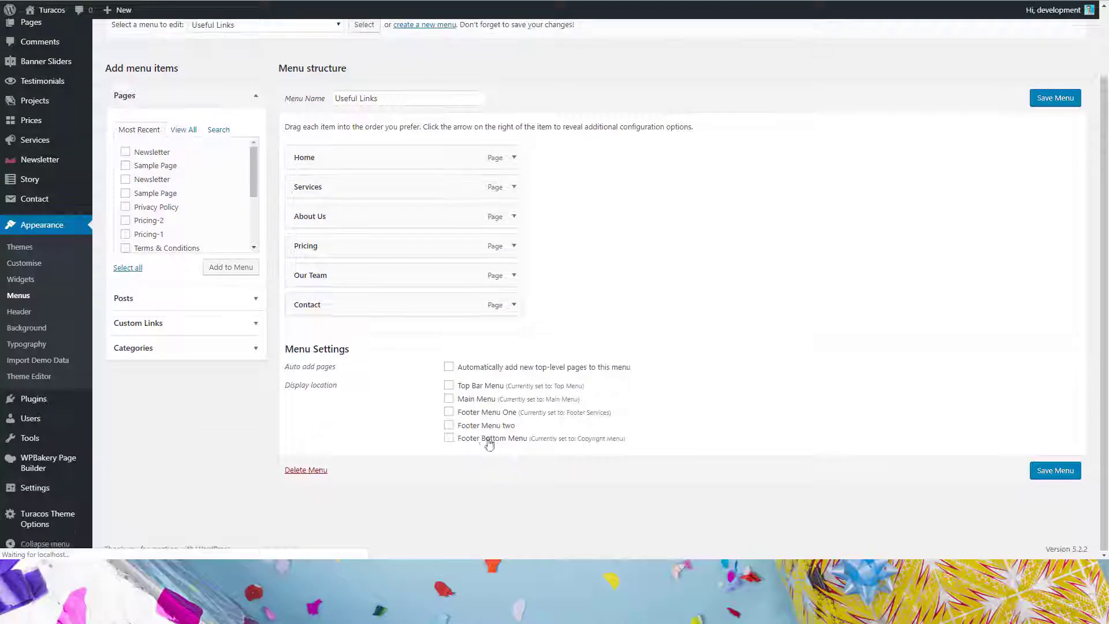
left_click(476, 427)
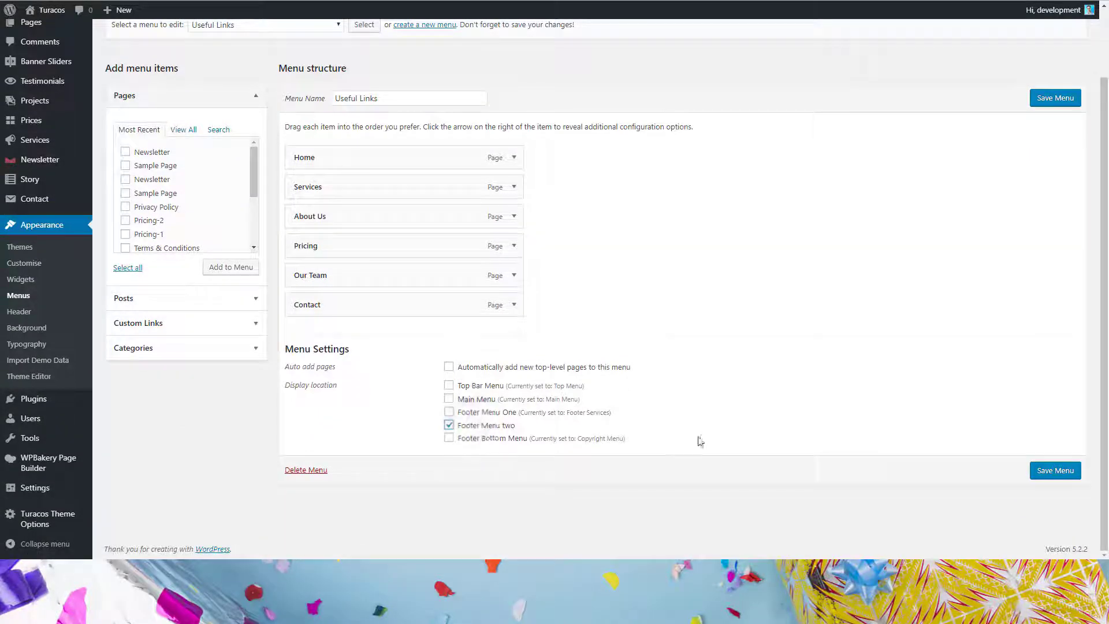
left_click(1055, 470)
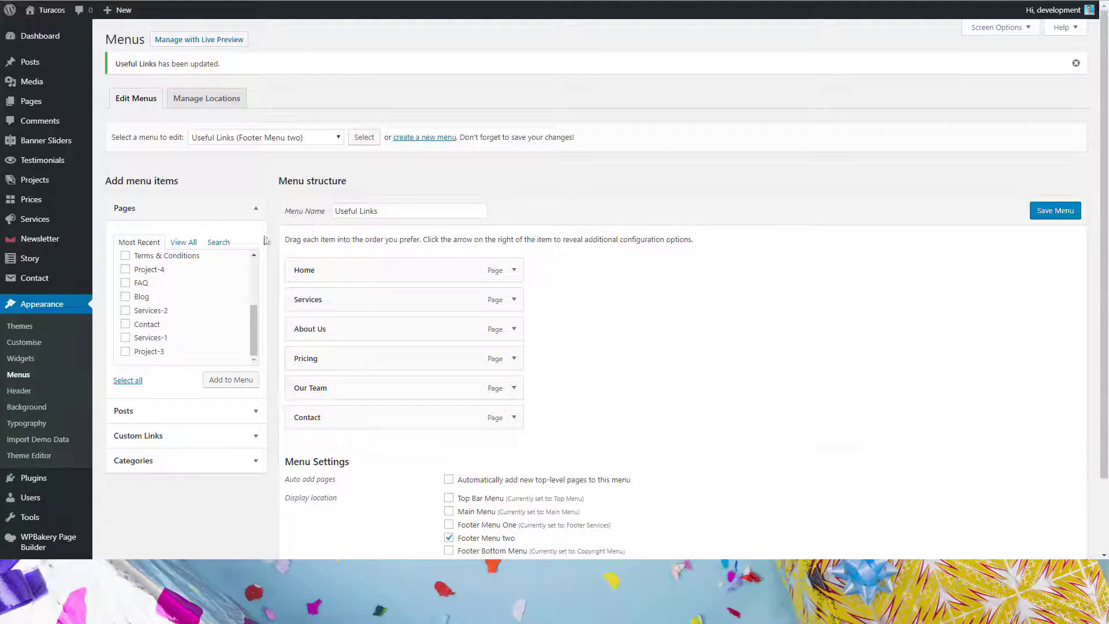
Step: Open the main Turacos Theme Options page and save its default settings
scroll(119, 354, "down", 2)
mouse_move(58, 509)
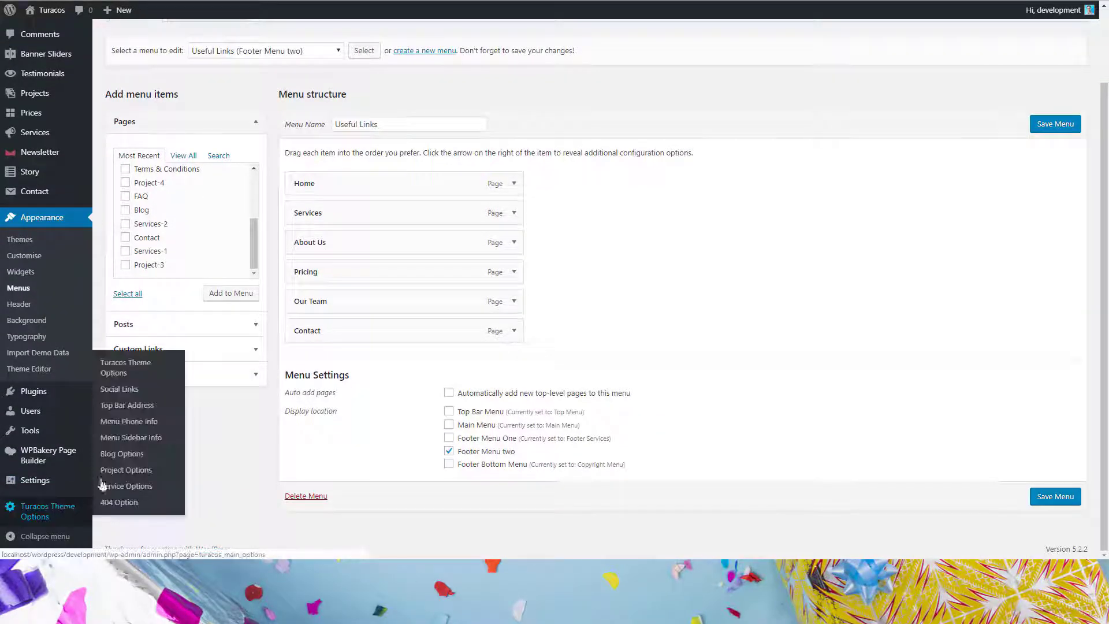
left_click(121, 368)
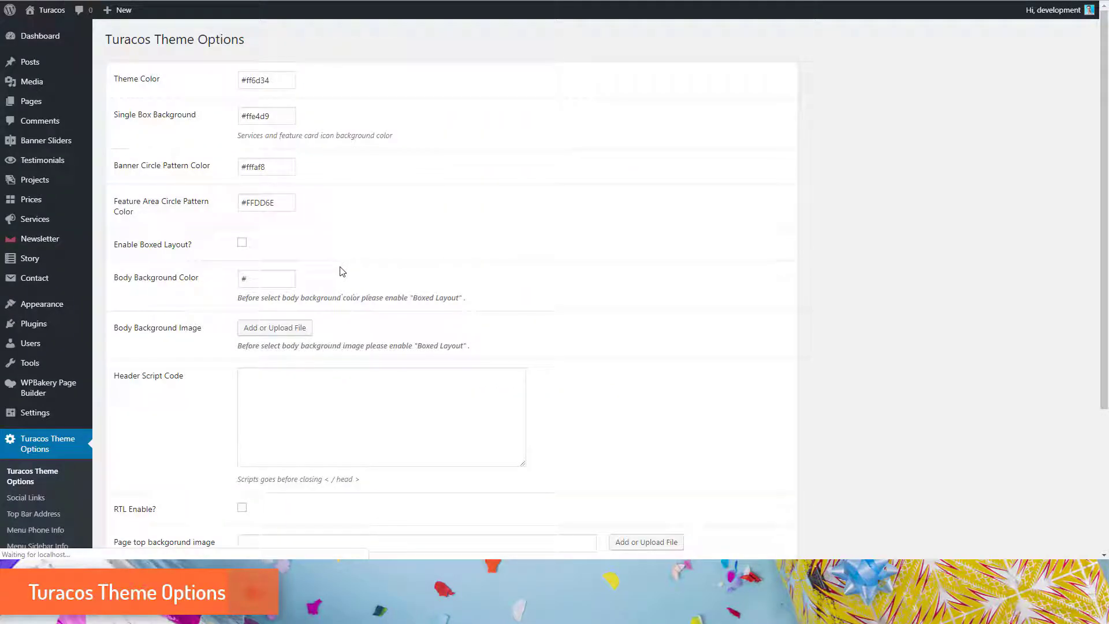
scroll(415, 206, "down", 5)
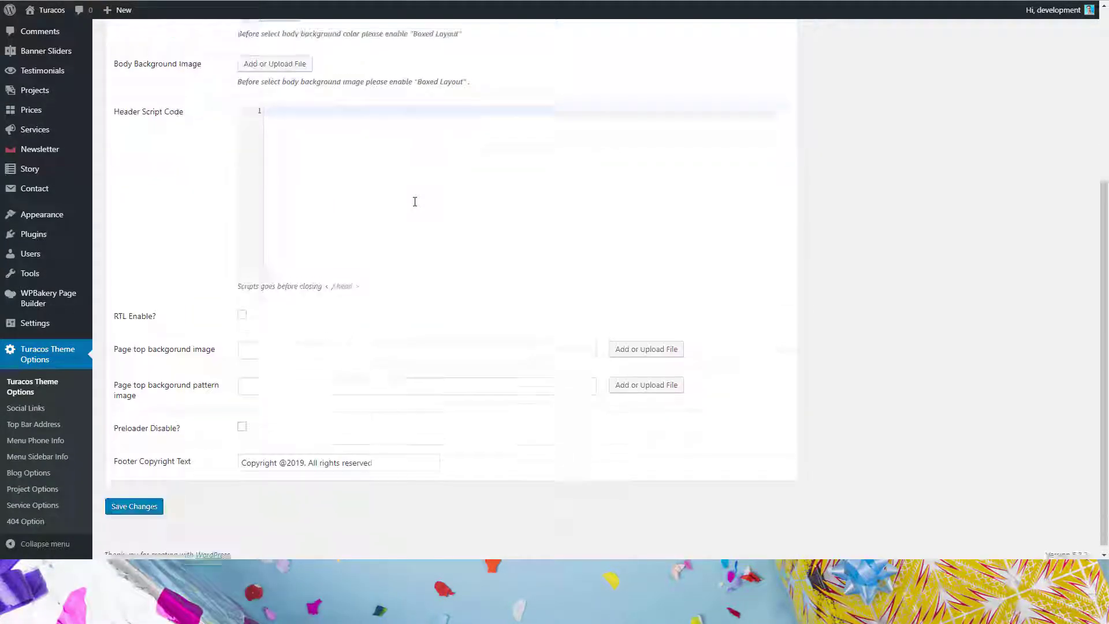
left_click(138, 502)
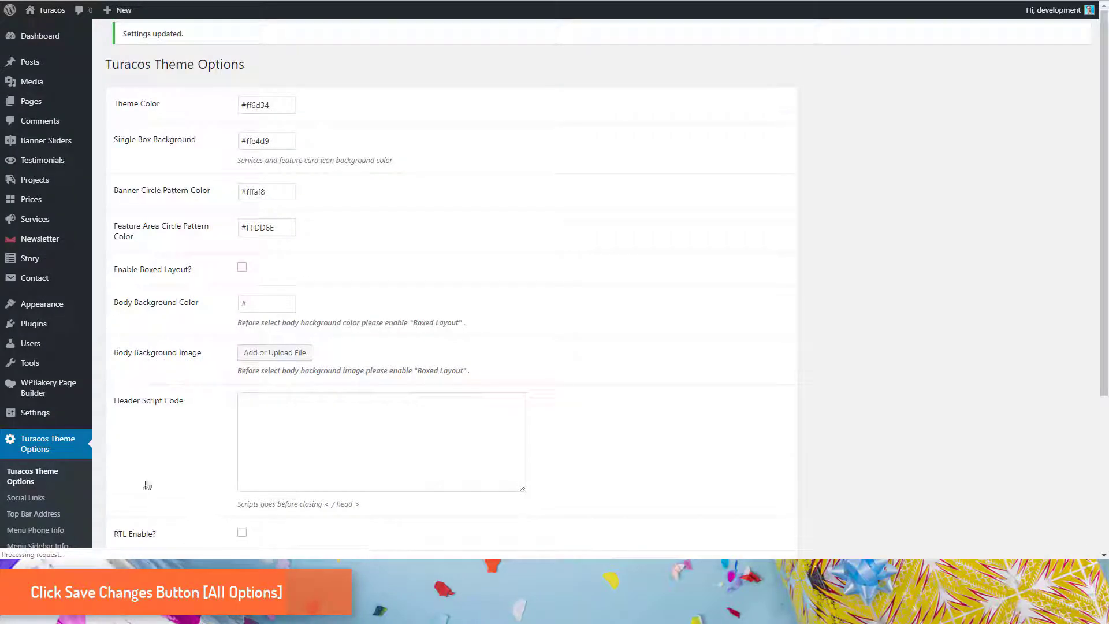
Step: Save # as the Facebook, Twitter, Instagram and Youtube social links, and save the theme's Top Bar Address settings
left_click(28, 408)
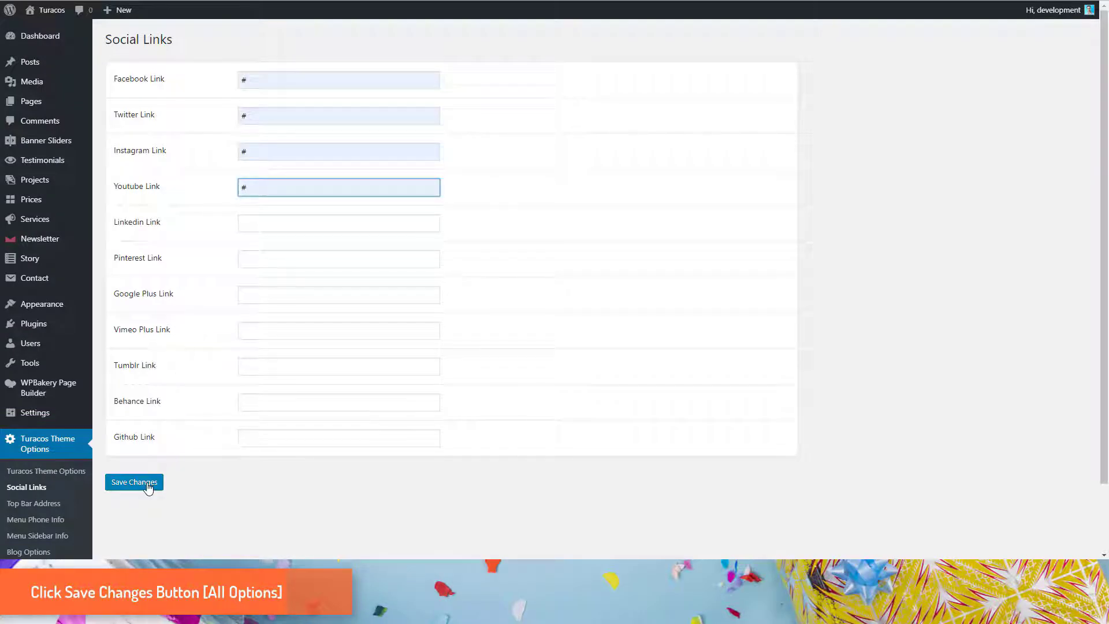
left_click(148, 488)
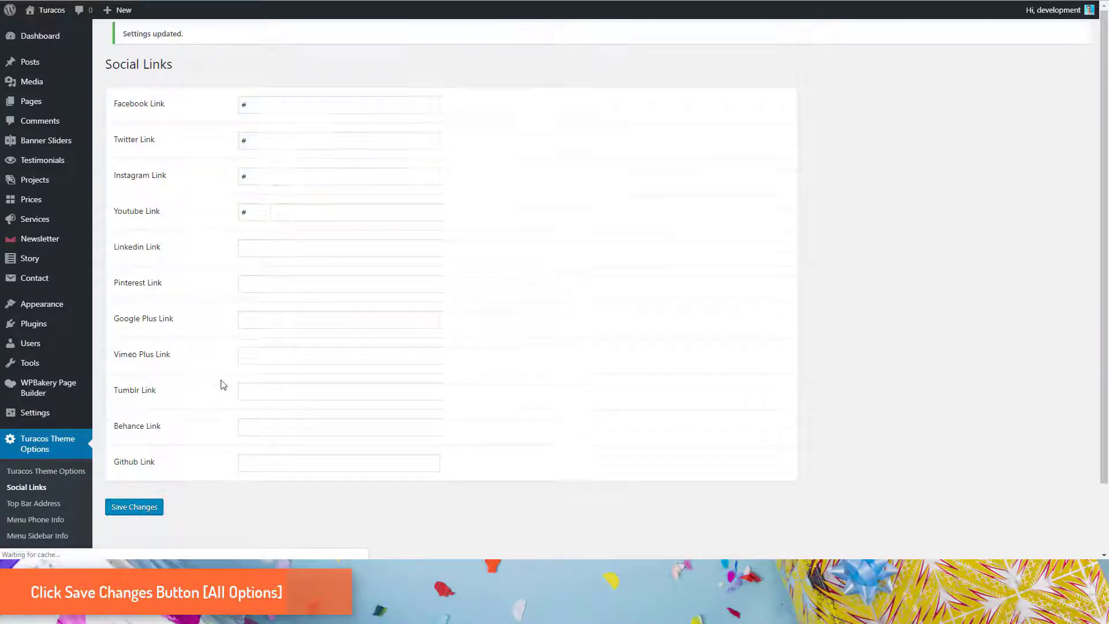
scroll(202, 405, "down", 2)
left_click(41, 424)
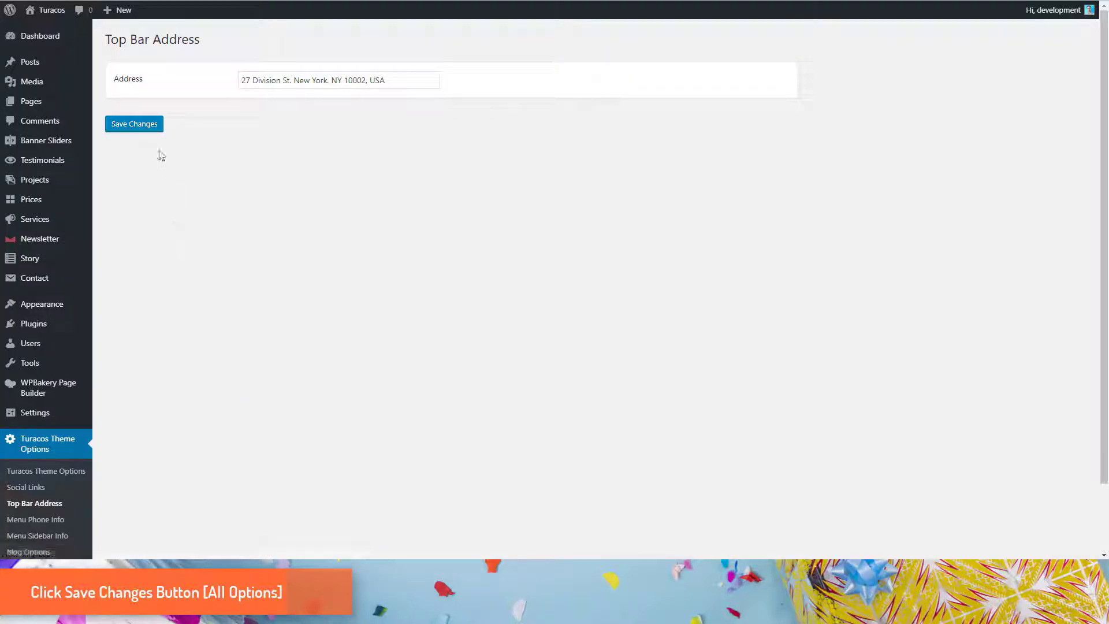
left_click(151, 124)
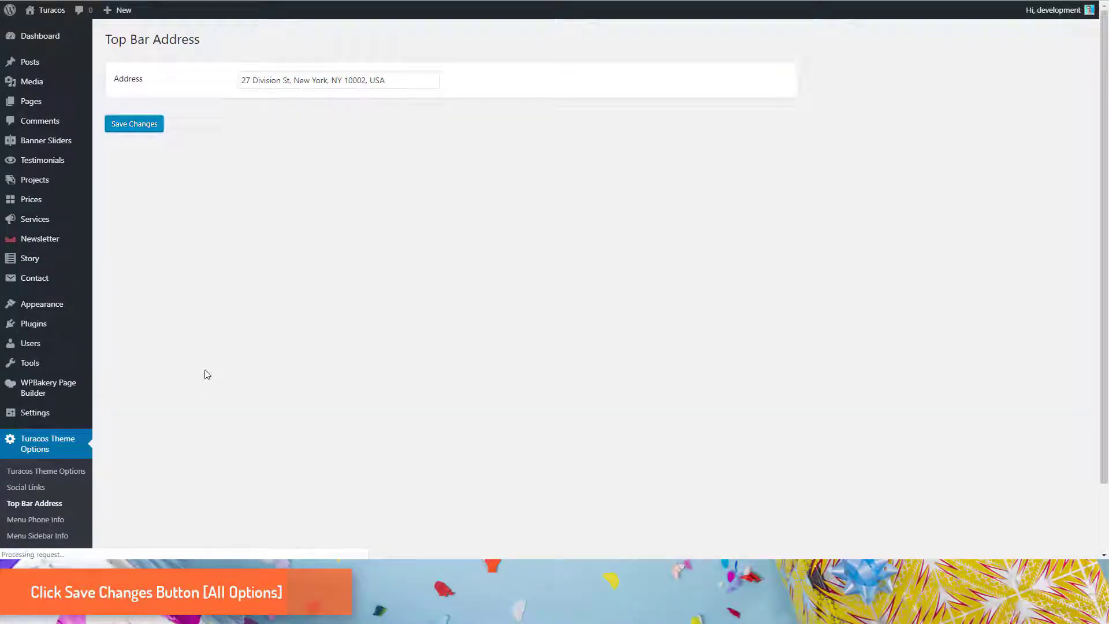
Step: Save the theme's Menu Phone Info and Menu Sidebar Info settings with their default contents
left_click(52, 519)
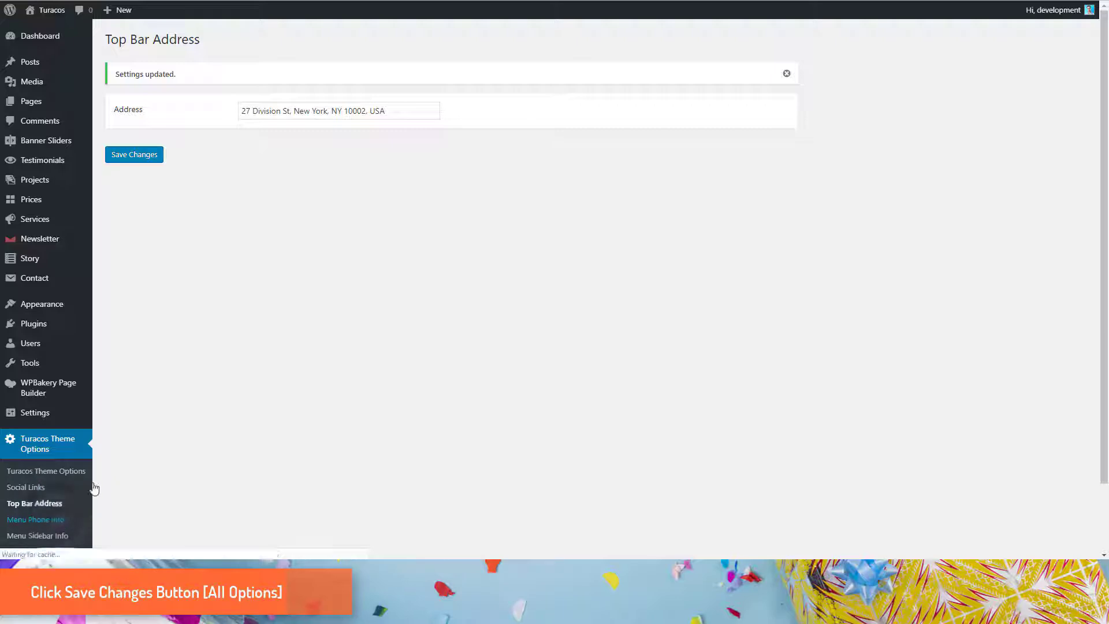
left_click(153, 160)
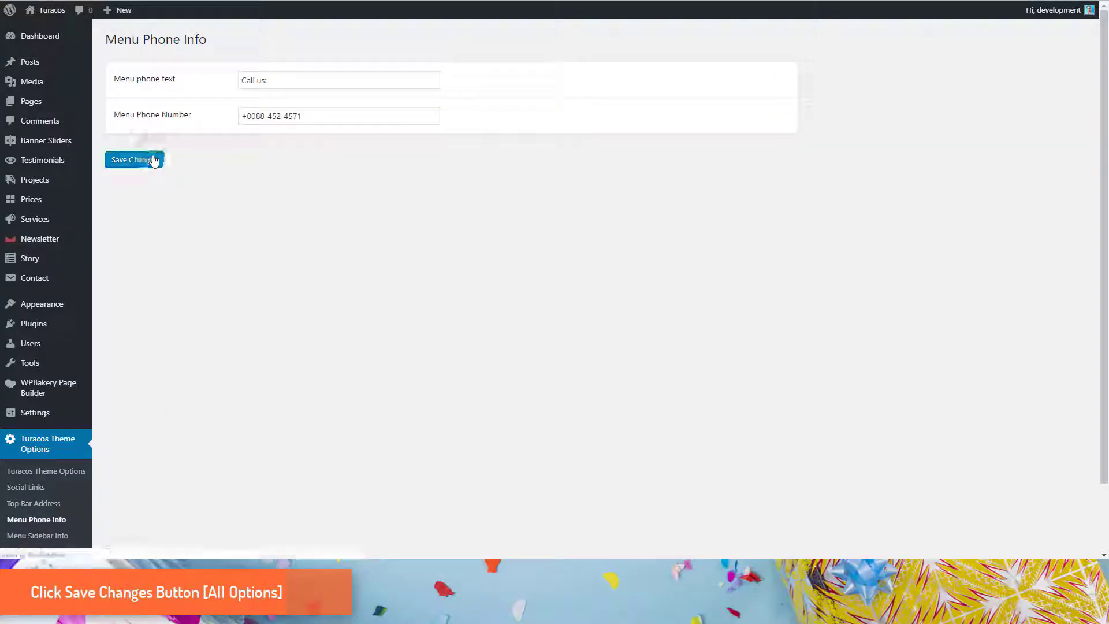
scroll(77, 413, "down", 2)
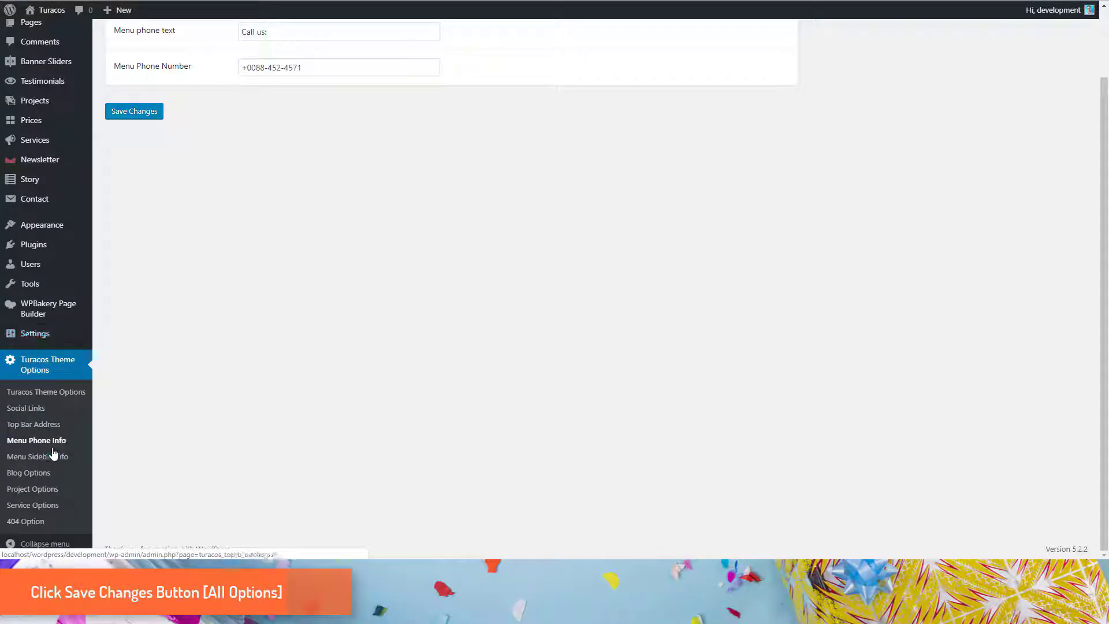
left_click(61, 457)
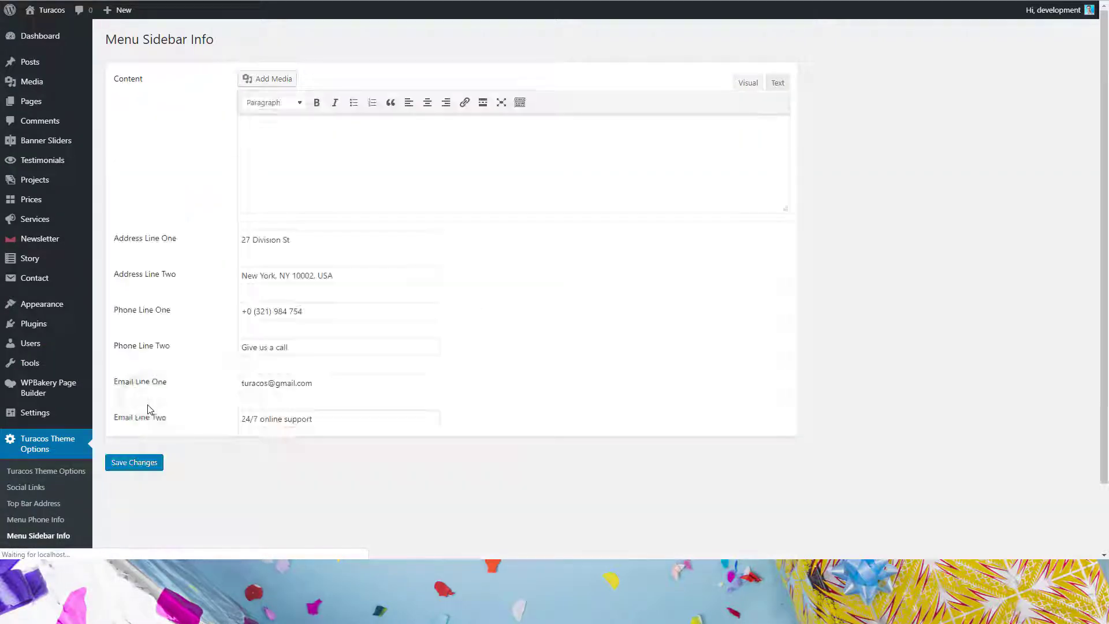
left_click(136, 464)
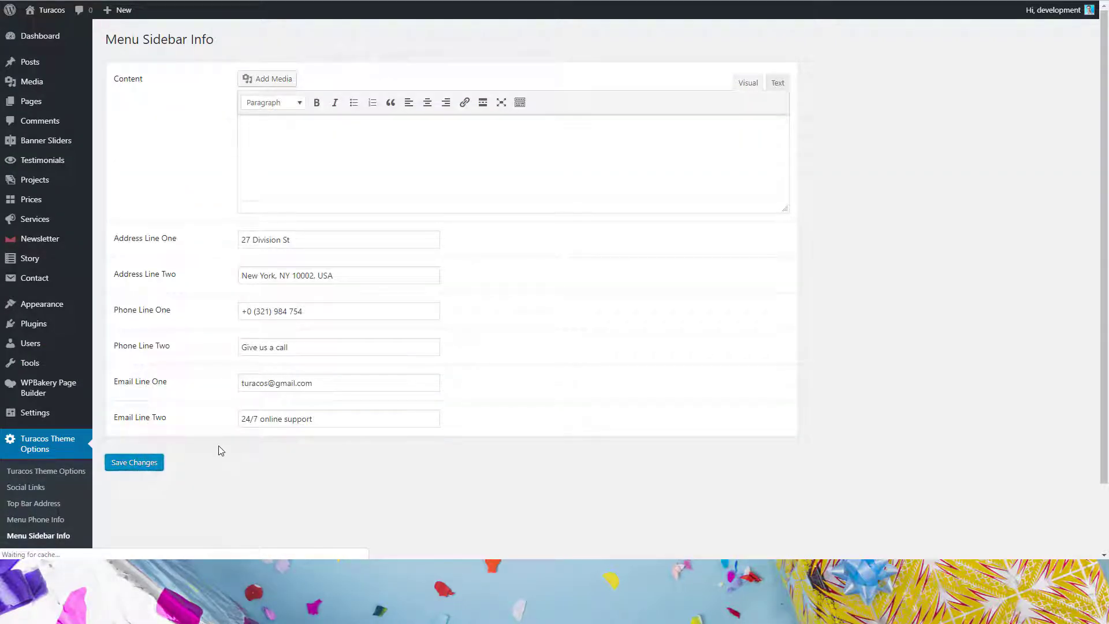
Step: Save the theme's Blog Options without filling in any banner or newsletter fields
scroll(180, 441, "down", 2)
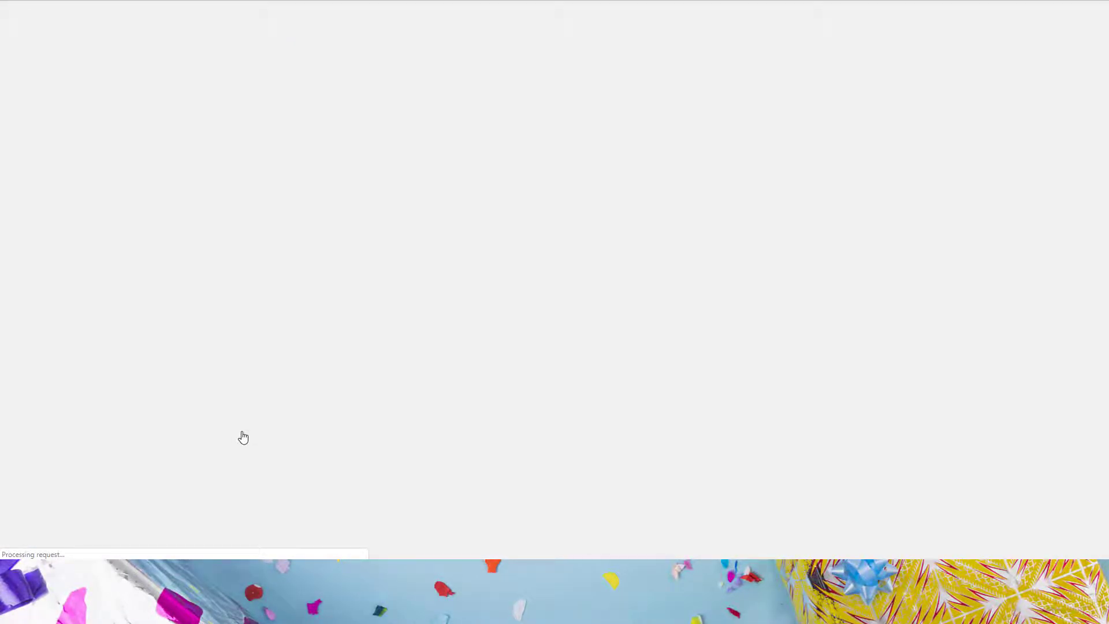
scroll(173, 369, "down", 2)
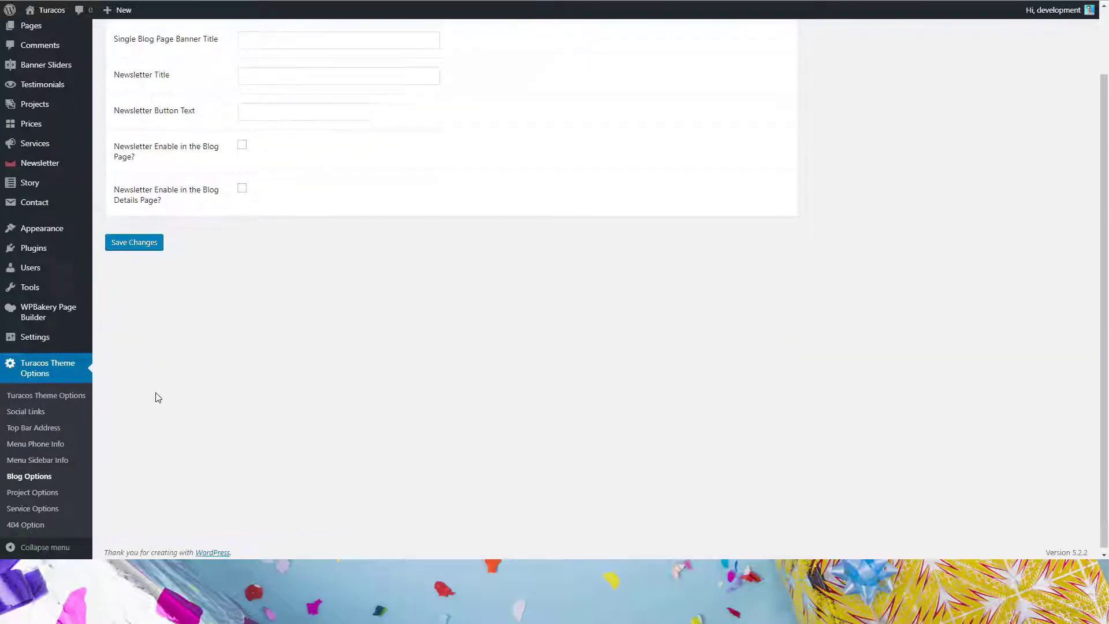
left_click(44, 489)
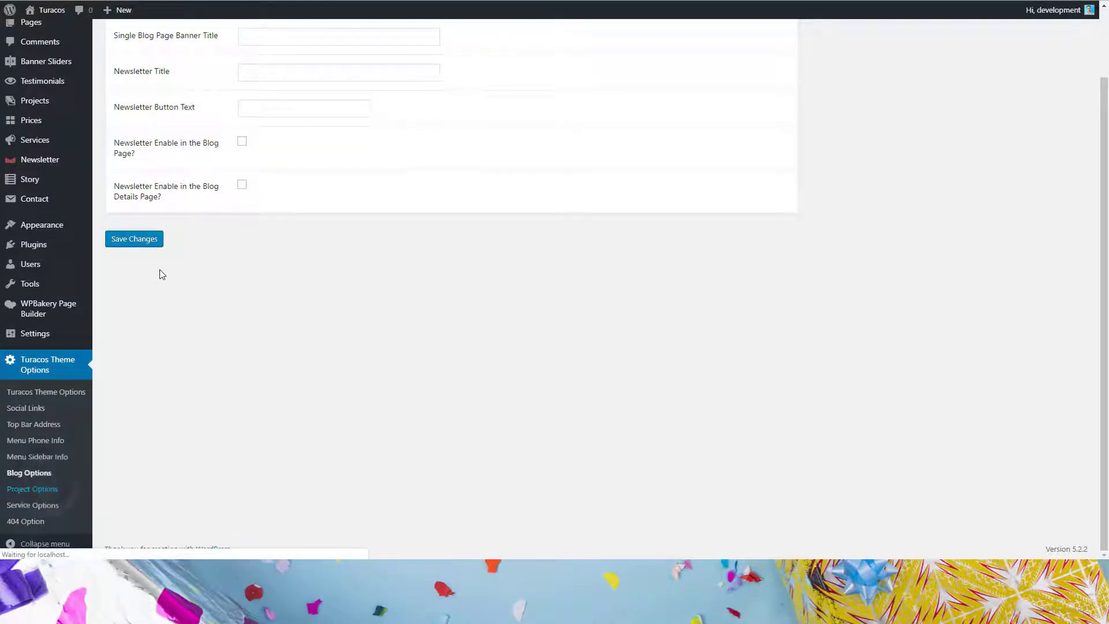
left_click(149, 240)
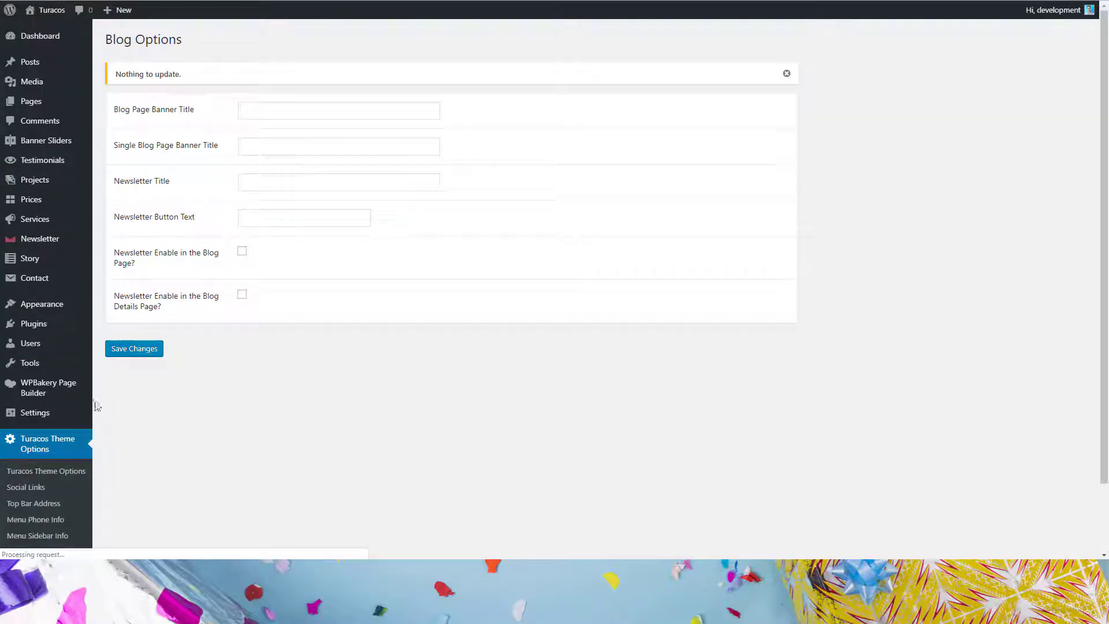
Step: Save the theme's Project Options and Service Options with their fields left blank
scroll(54, 473, "down", 2)
left_click(44, 488)
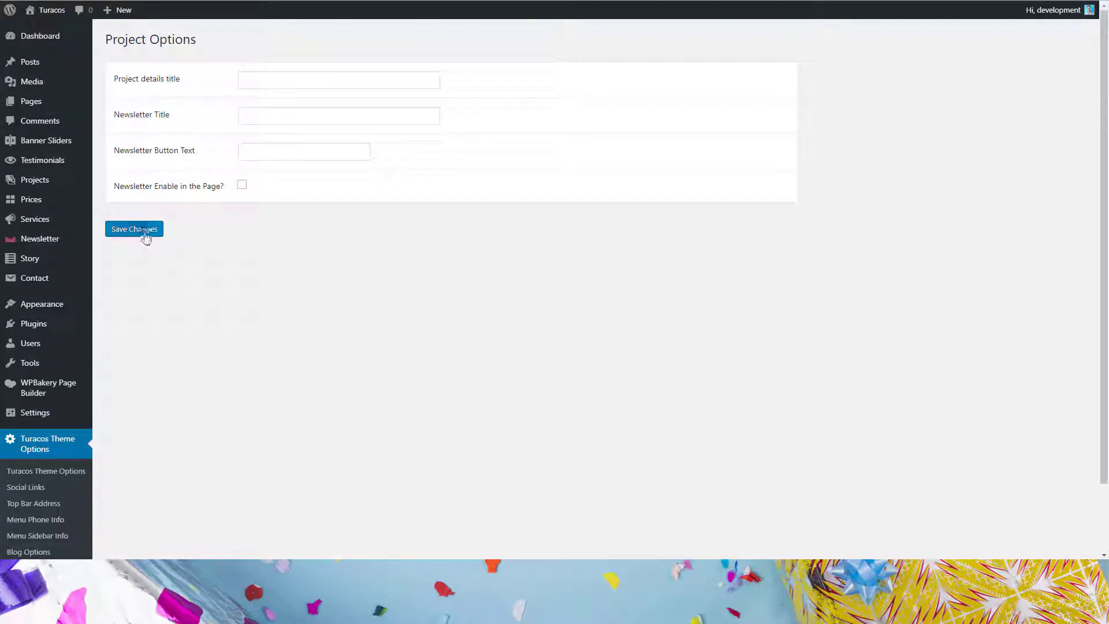
left_click(147, 236)
scroll(126, 381, "down", 2)
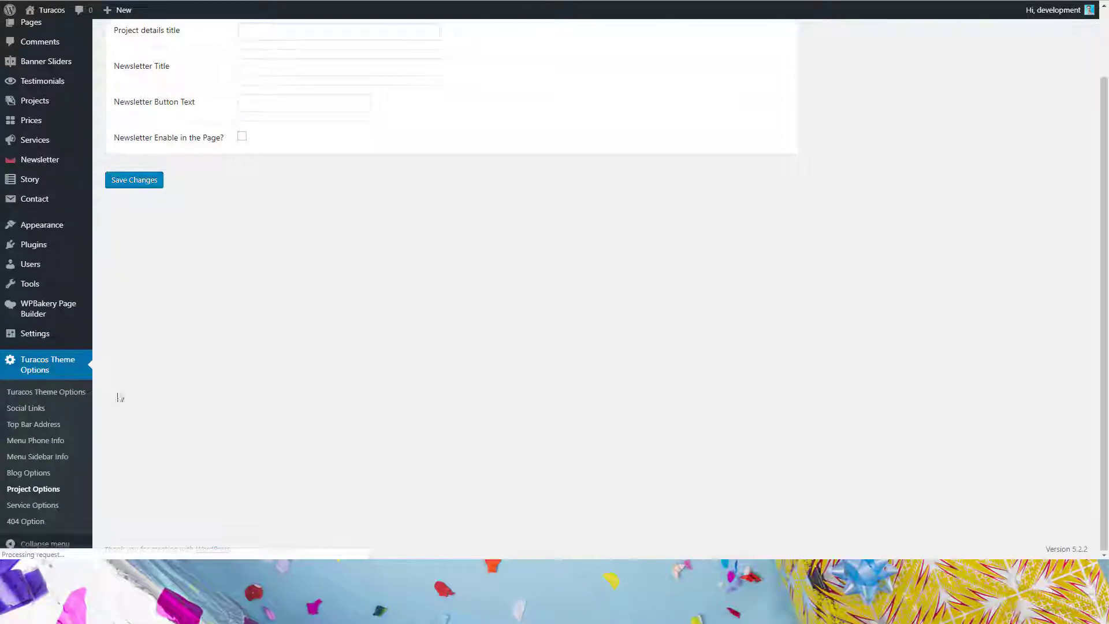
left_click(53, 507)
left_click(141, 231)
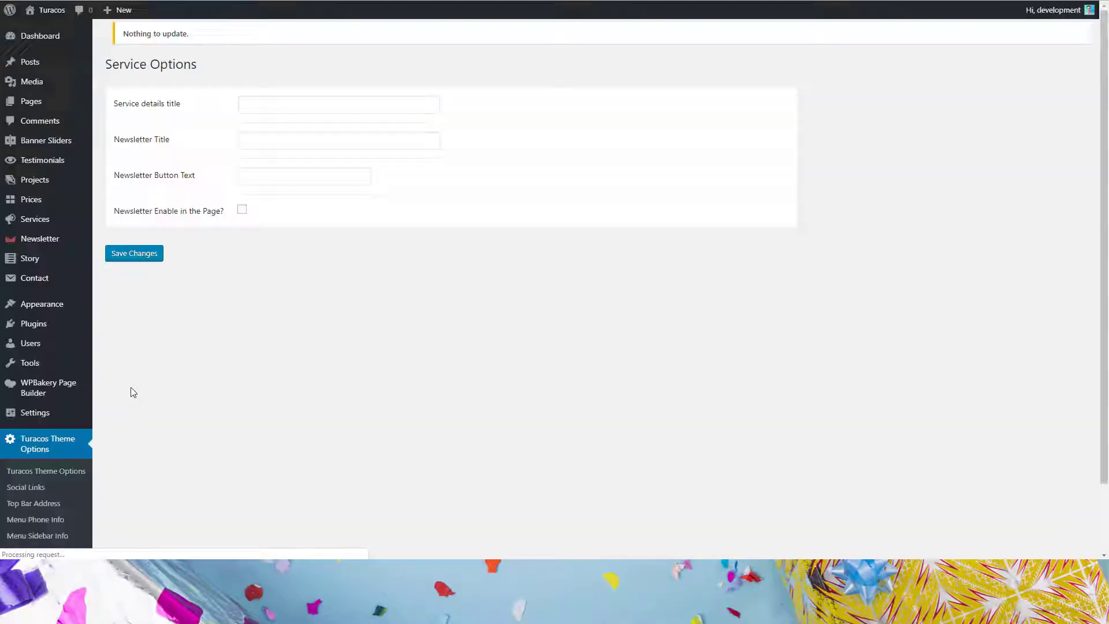
Step: Save the theme's 404 Option settings with the default 404 page content
scroll(131, 392, "down", 2)
left_click(35, 521)
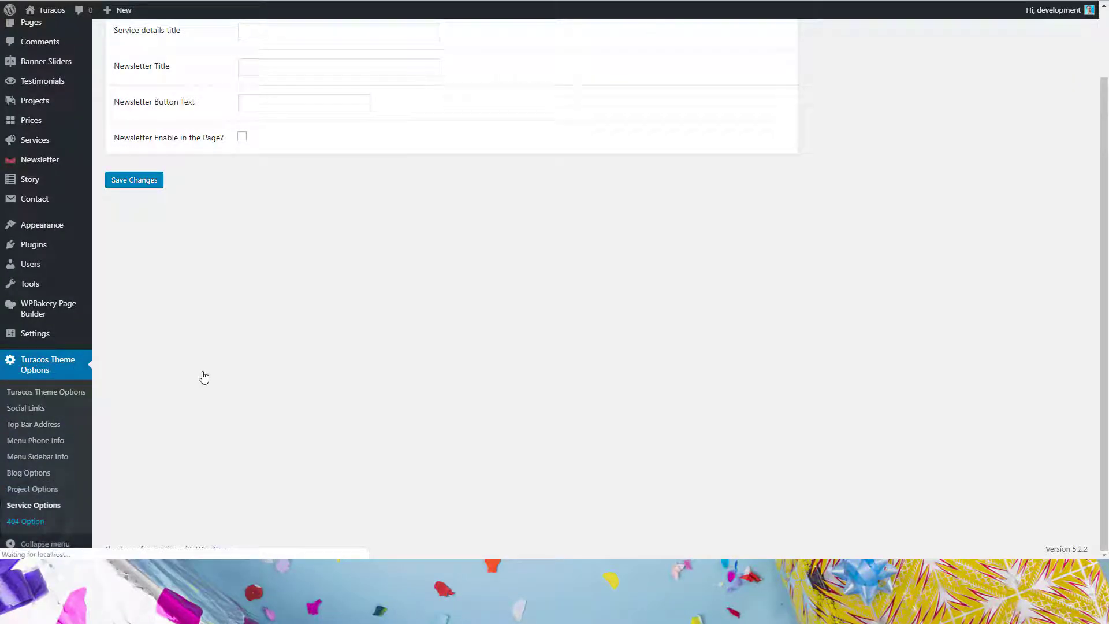
left_click(146, 227)
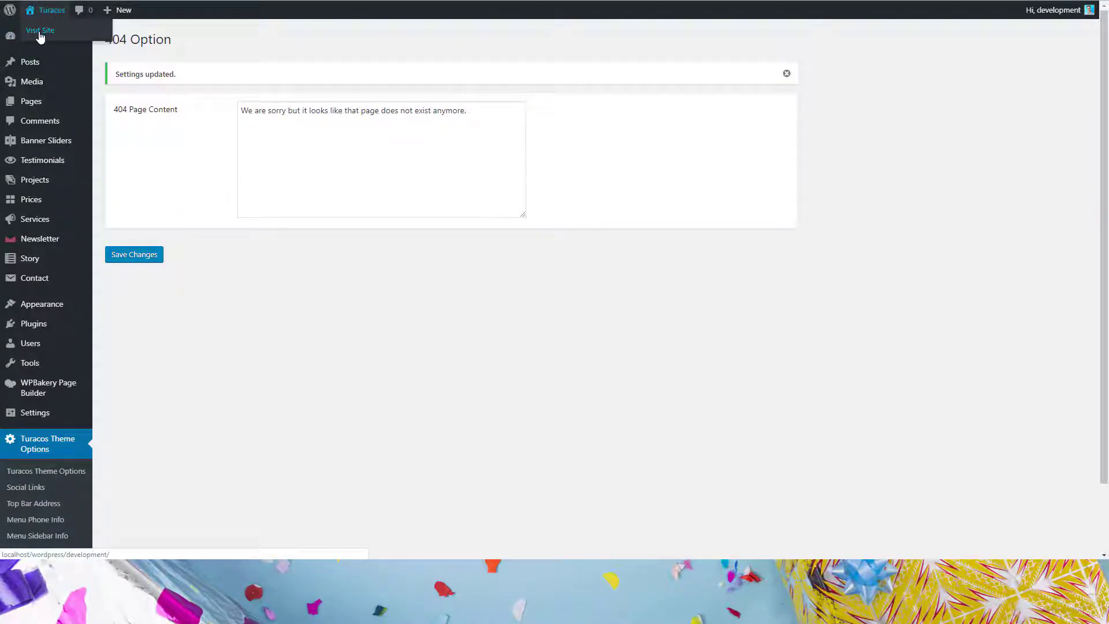
Step: Visit the Turacos site's front end from the admin area
right_click(40, 37)
left_click(40, 36)
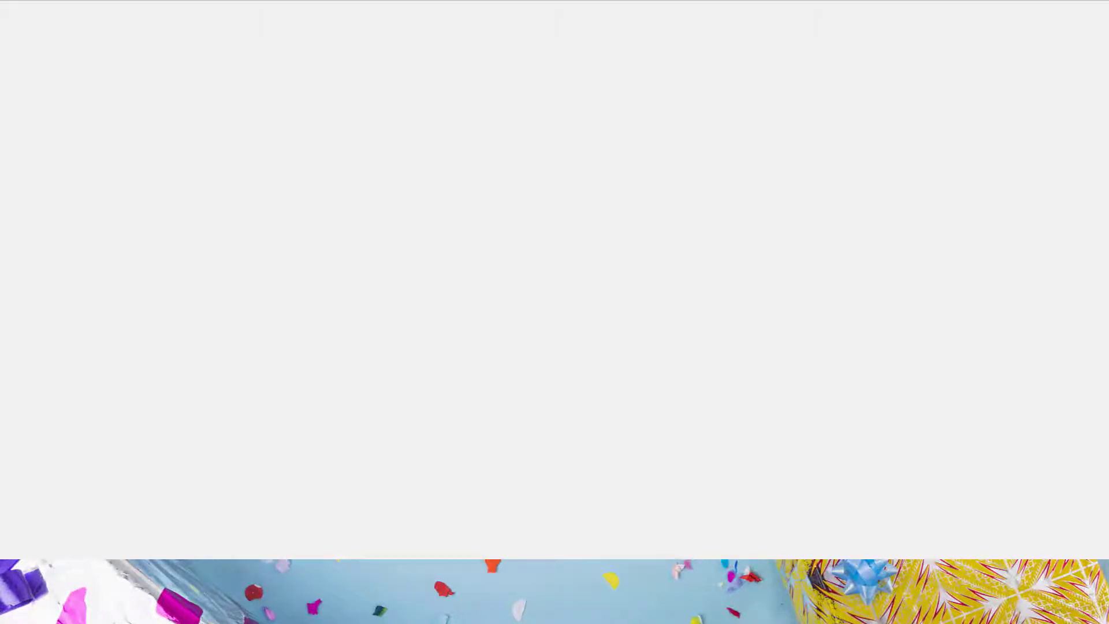